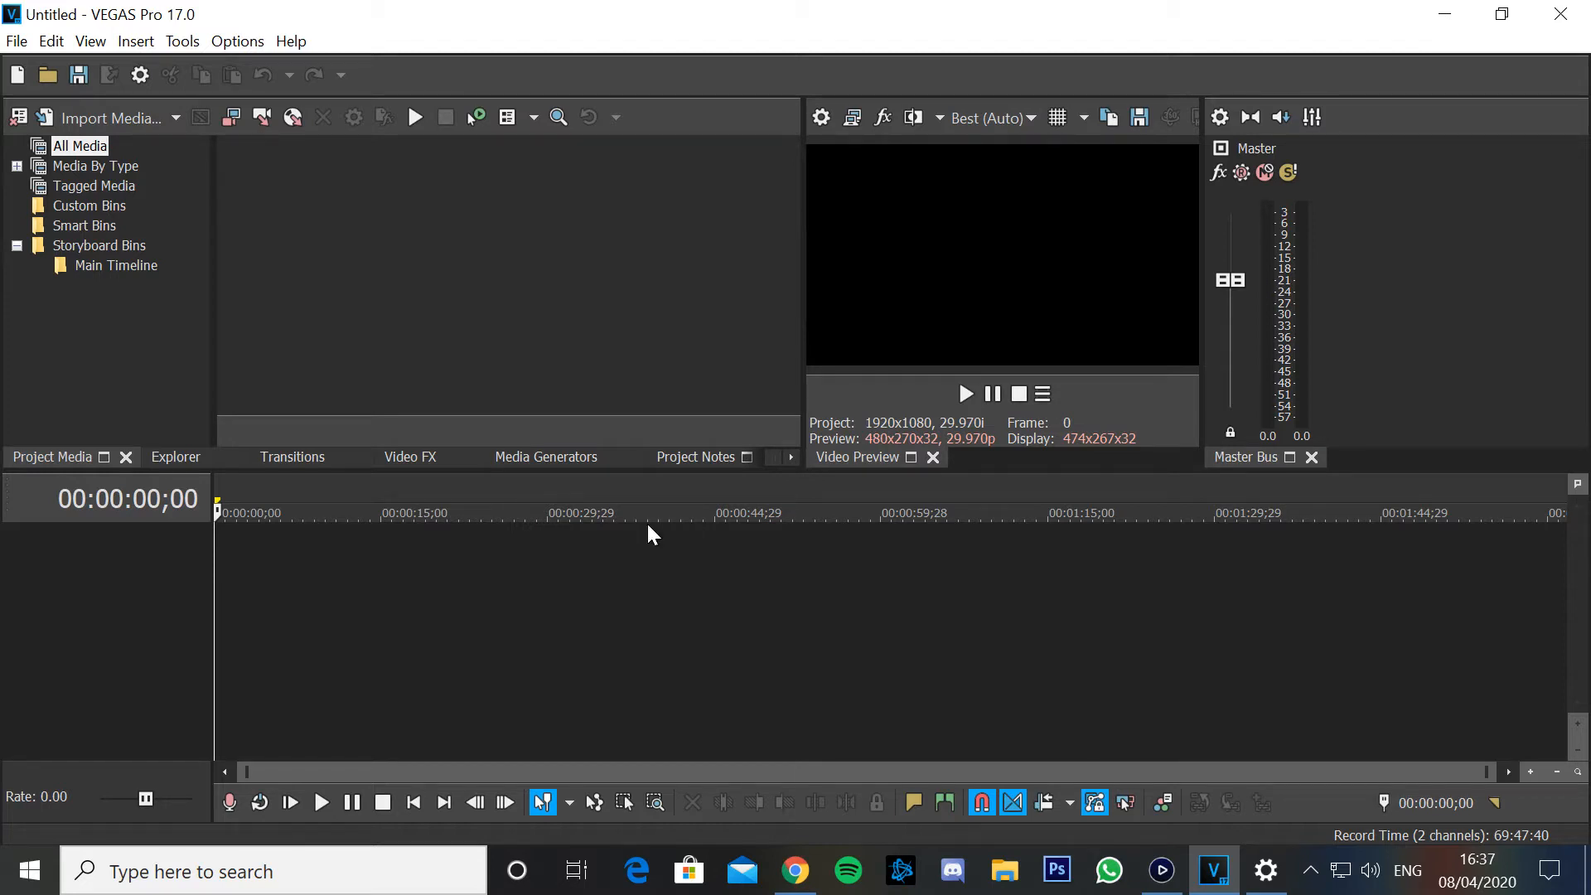
# Open the COD WALL BREACH video from the Videos folder so it lands on the timeline.
pyautogui.click(18, 41)
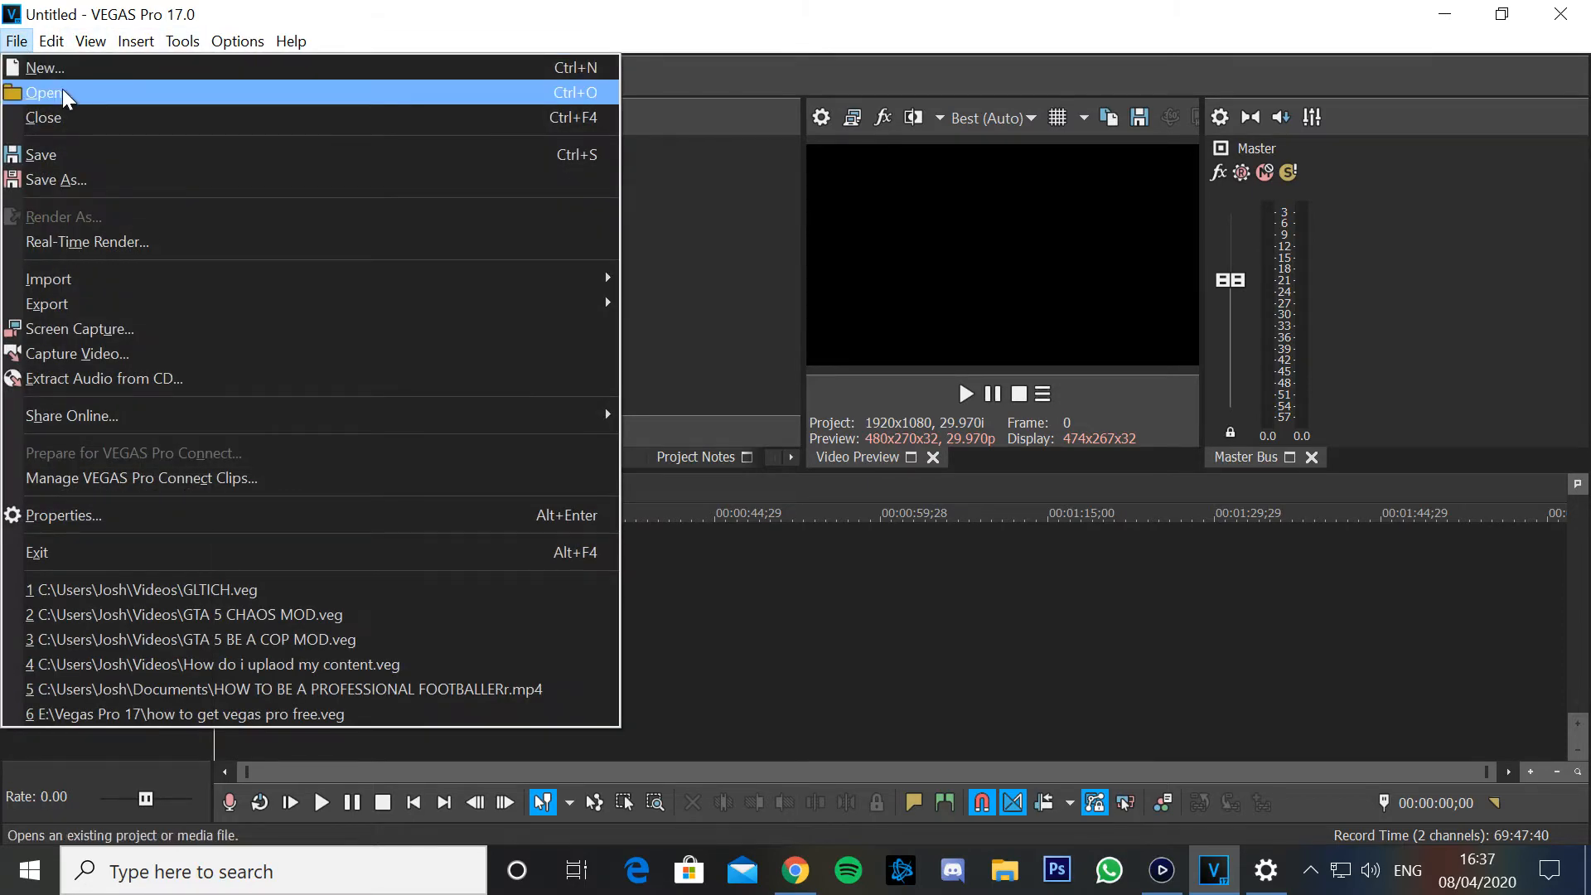
pyautogui.click(62, 88)
pyautogui.click(627, 478)
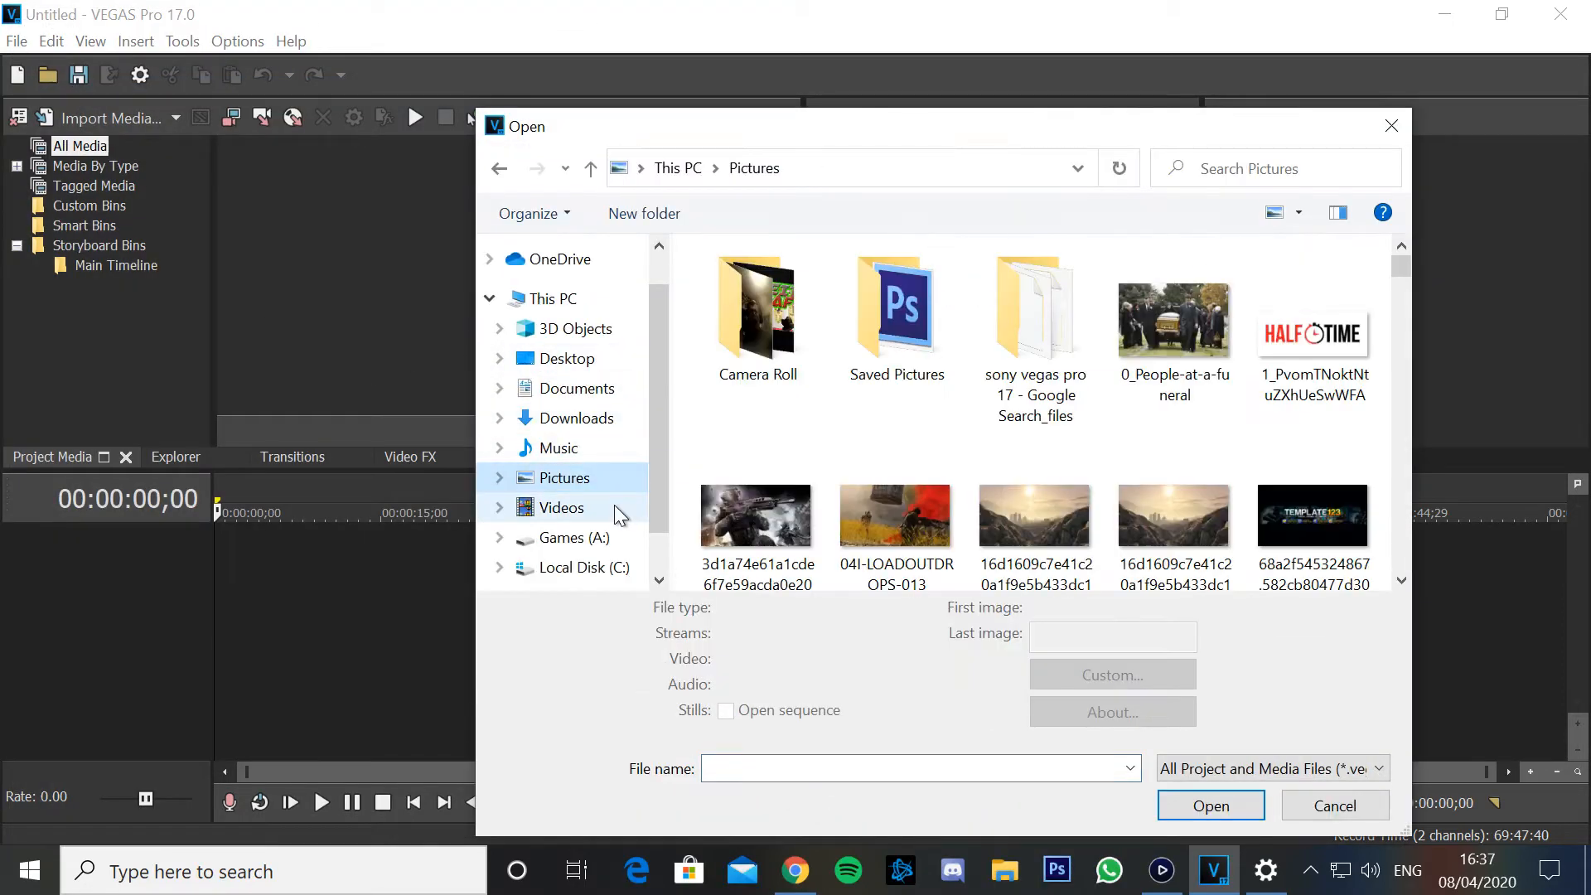
pyautogui.click(621, 508)
pyautogui.click(894, 506)
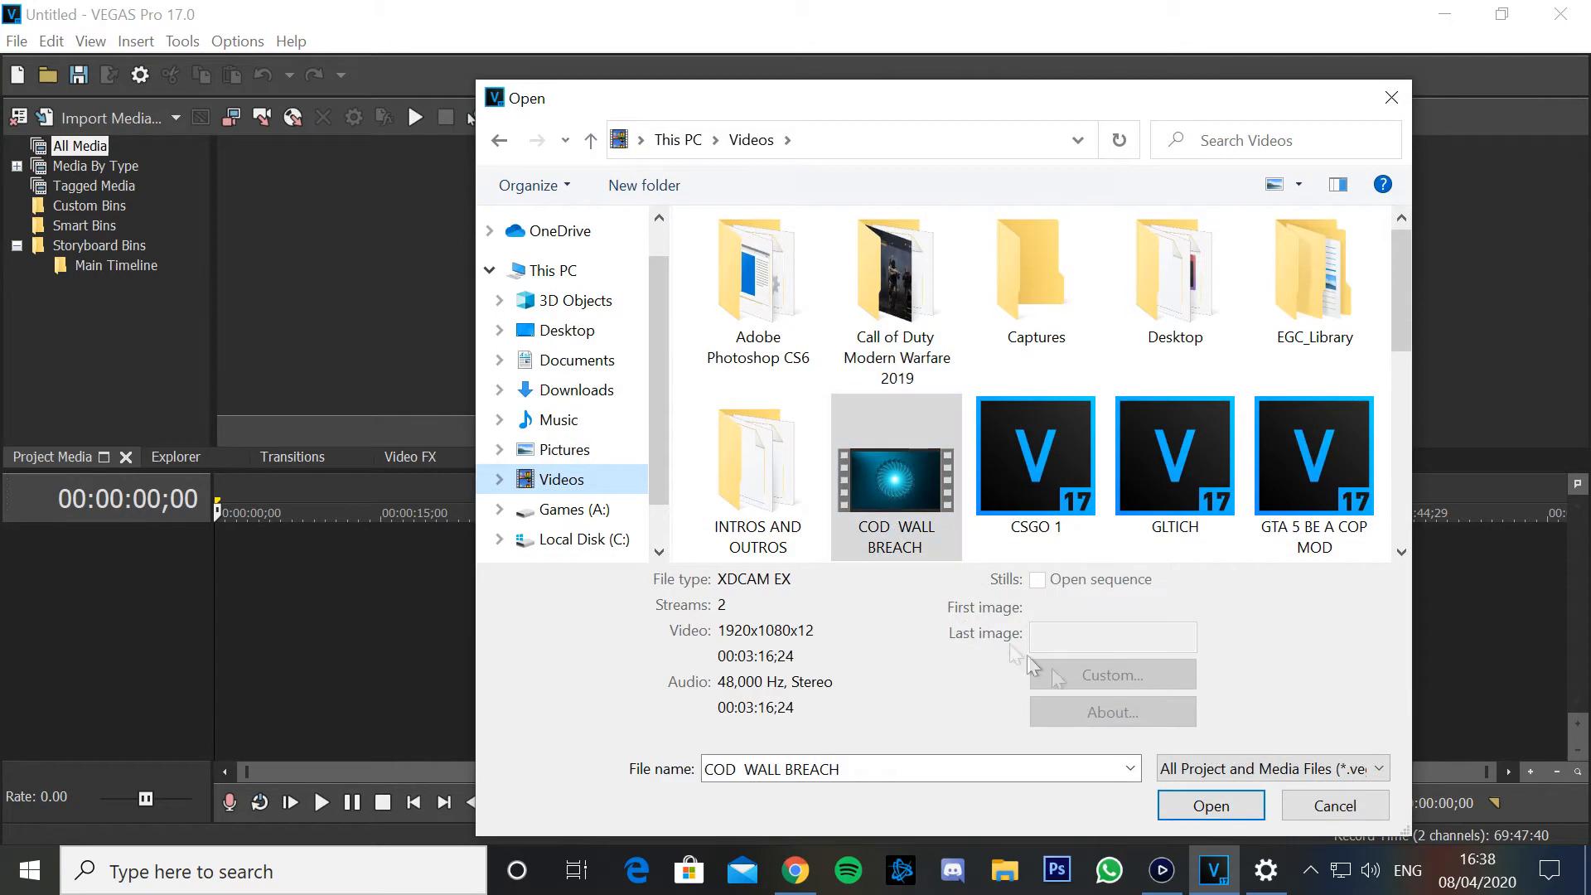
pyautogui.click(1210, 806)
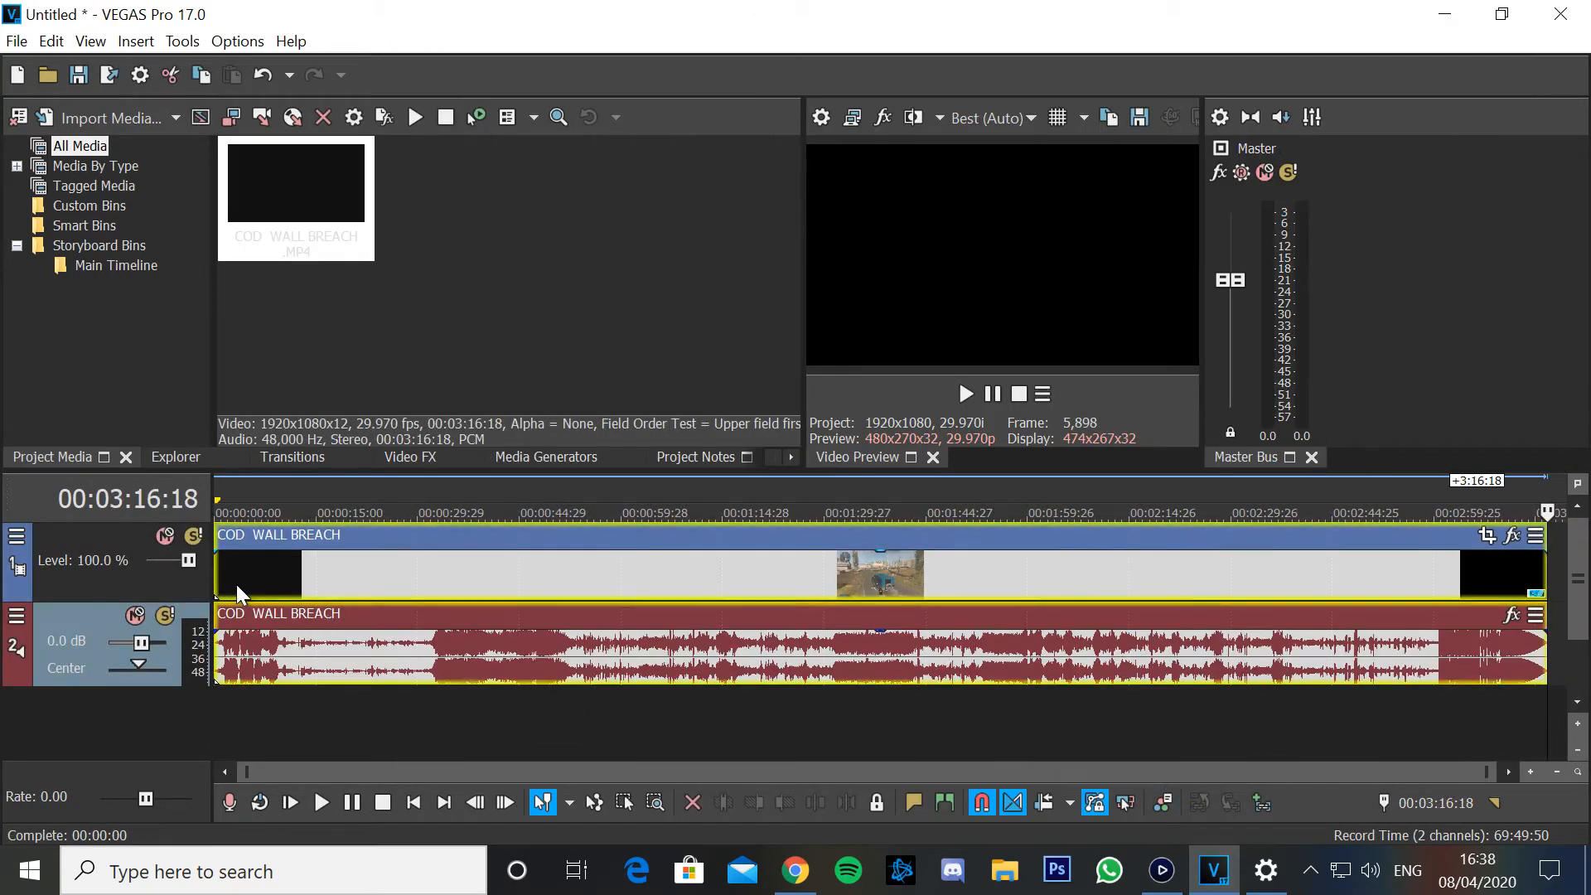
# Trim about 26:23 off the start of the COD WALL BREACH clip and split it at 00:00:40:21.
pyautogui.moveTo(218, 580); pyautogui.dragTo(398, 589)
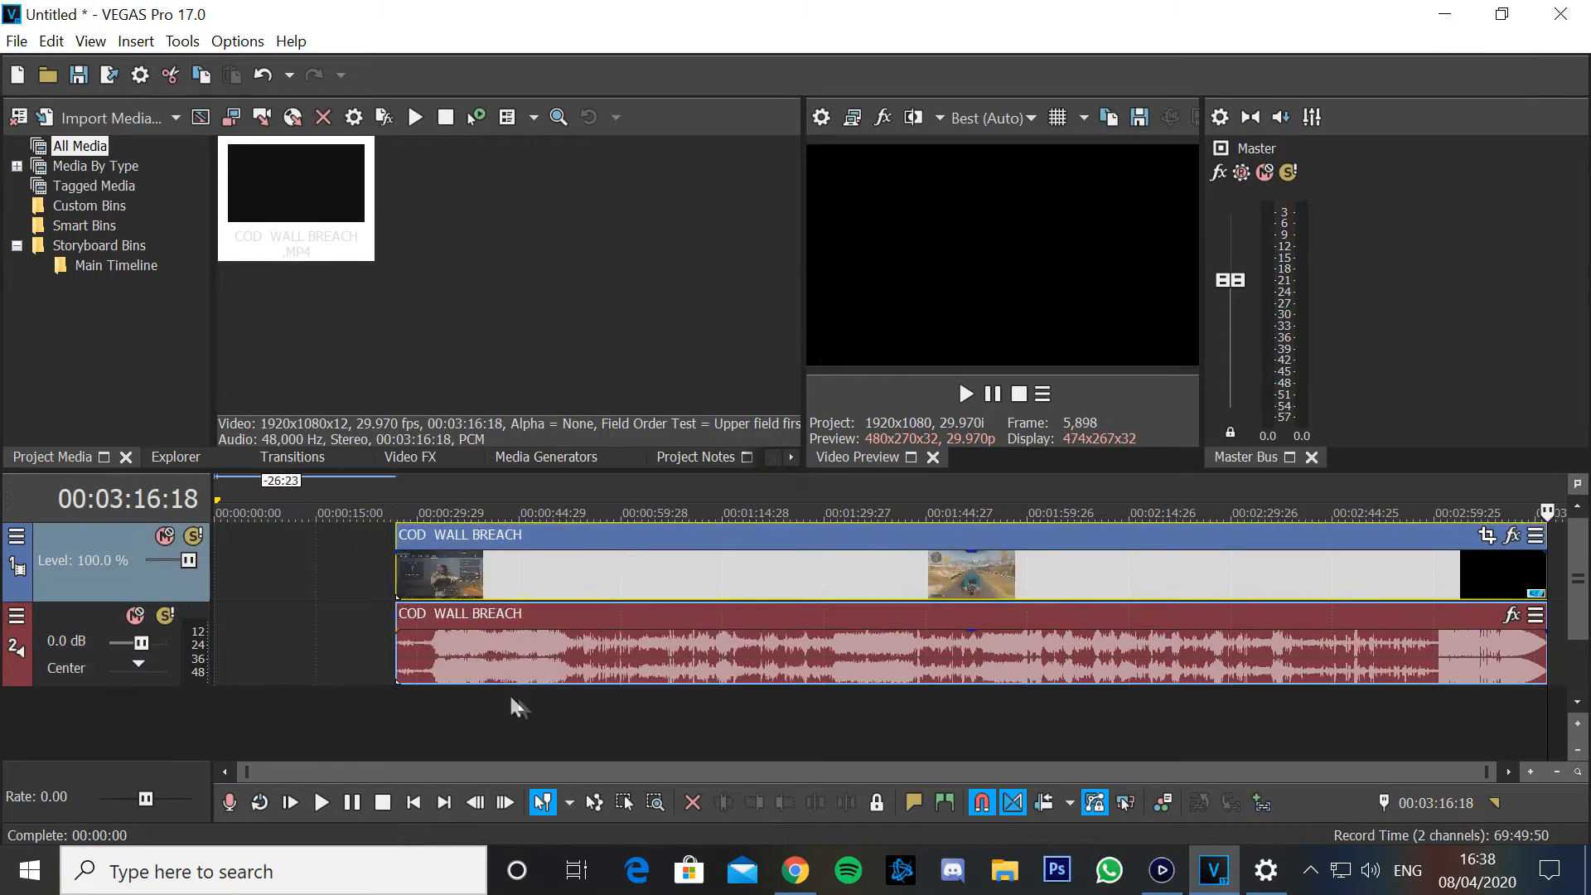
pyautogui.click(504, 569)
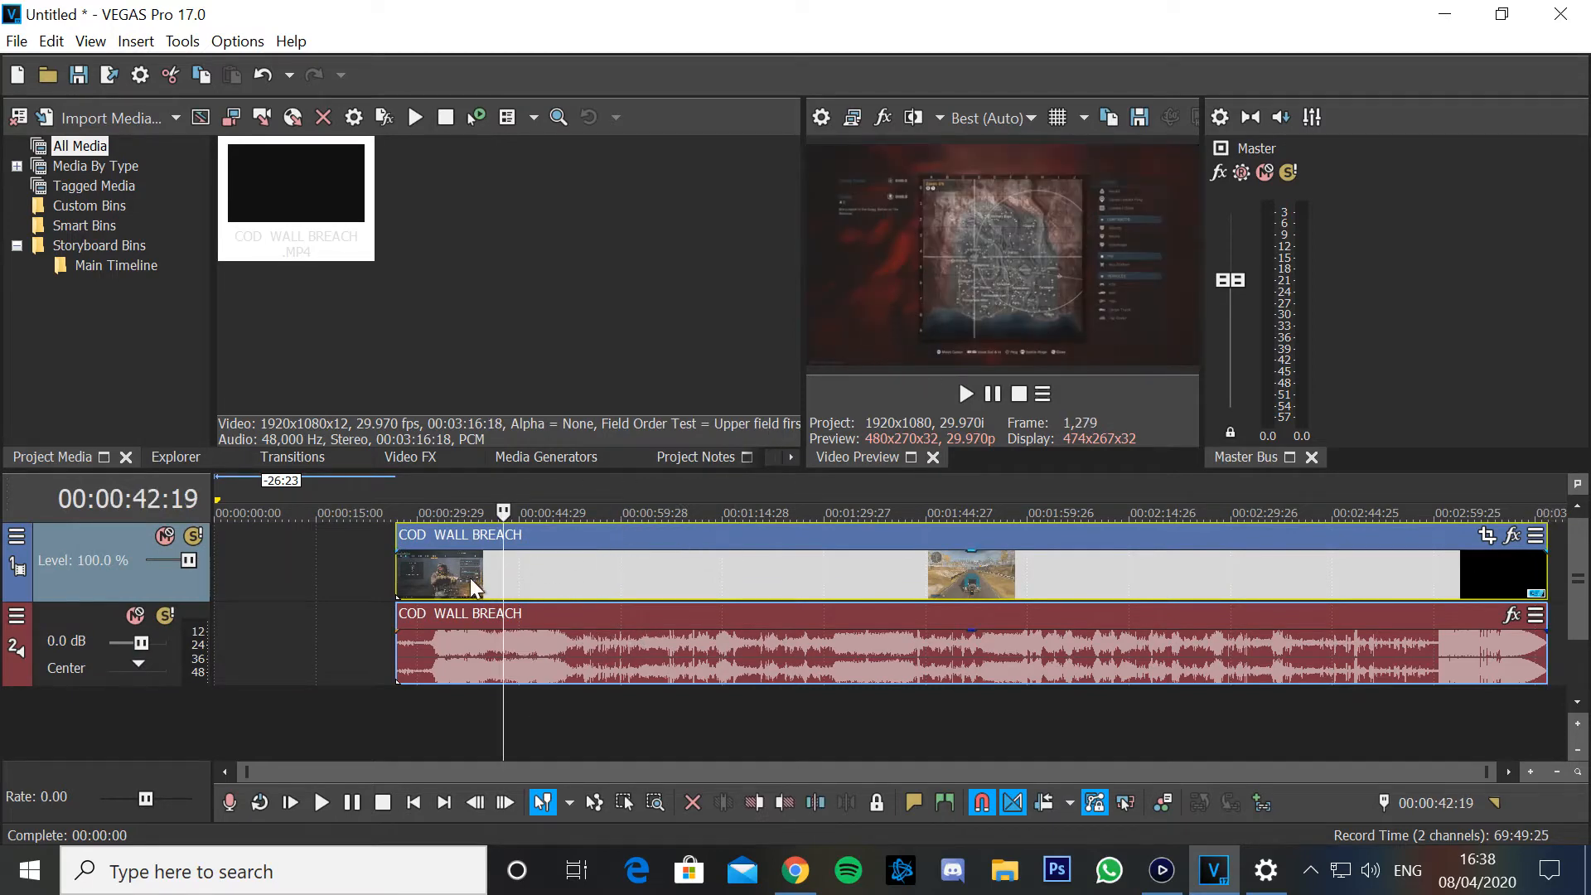
pyautogui.click(490, 570)
pyautogui.press('s')
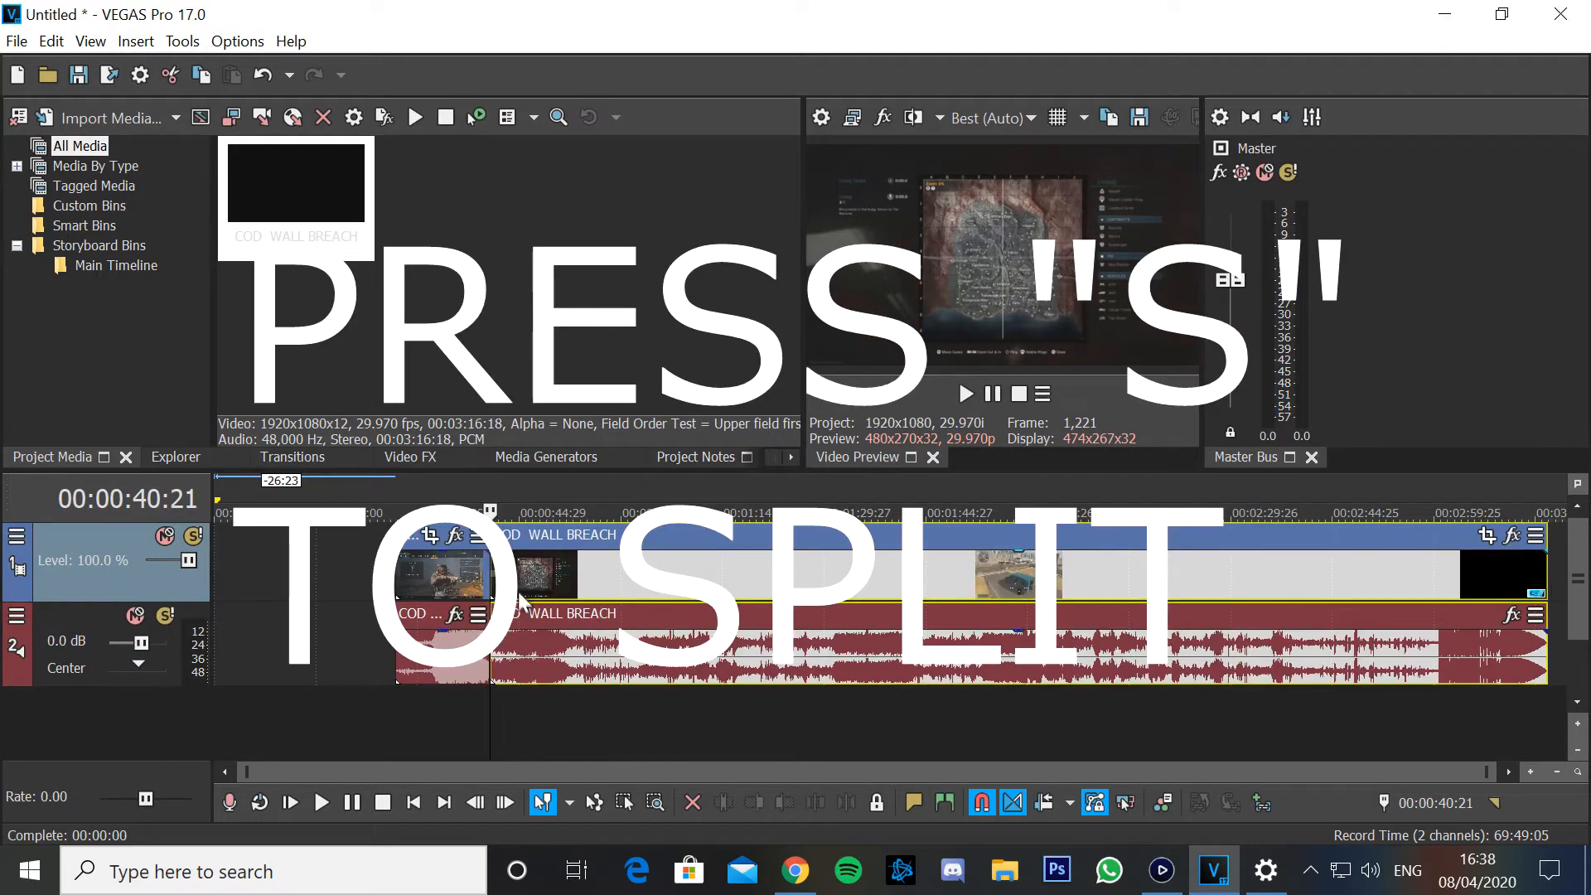
# Split the clip at 00:00:57:24 and spread the three pieces apart on the timeline with gaps between them.
pyautogui.click(605, 567)
pyautogui.press('s')
pyautogui.moveTo(448, 580); pyautogui.dragTo(320, 582)
pyautogui.moveTo(936, 588); pyautogui.dragTo(1179, 578)
# Insert a new video track and add a text event reading "warzone" at 00:00:40:21, the start of the middle piece.
pyautogui.rightClick(667, 580)
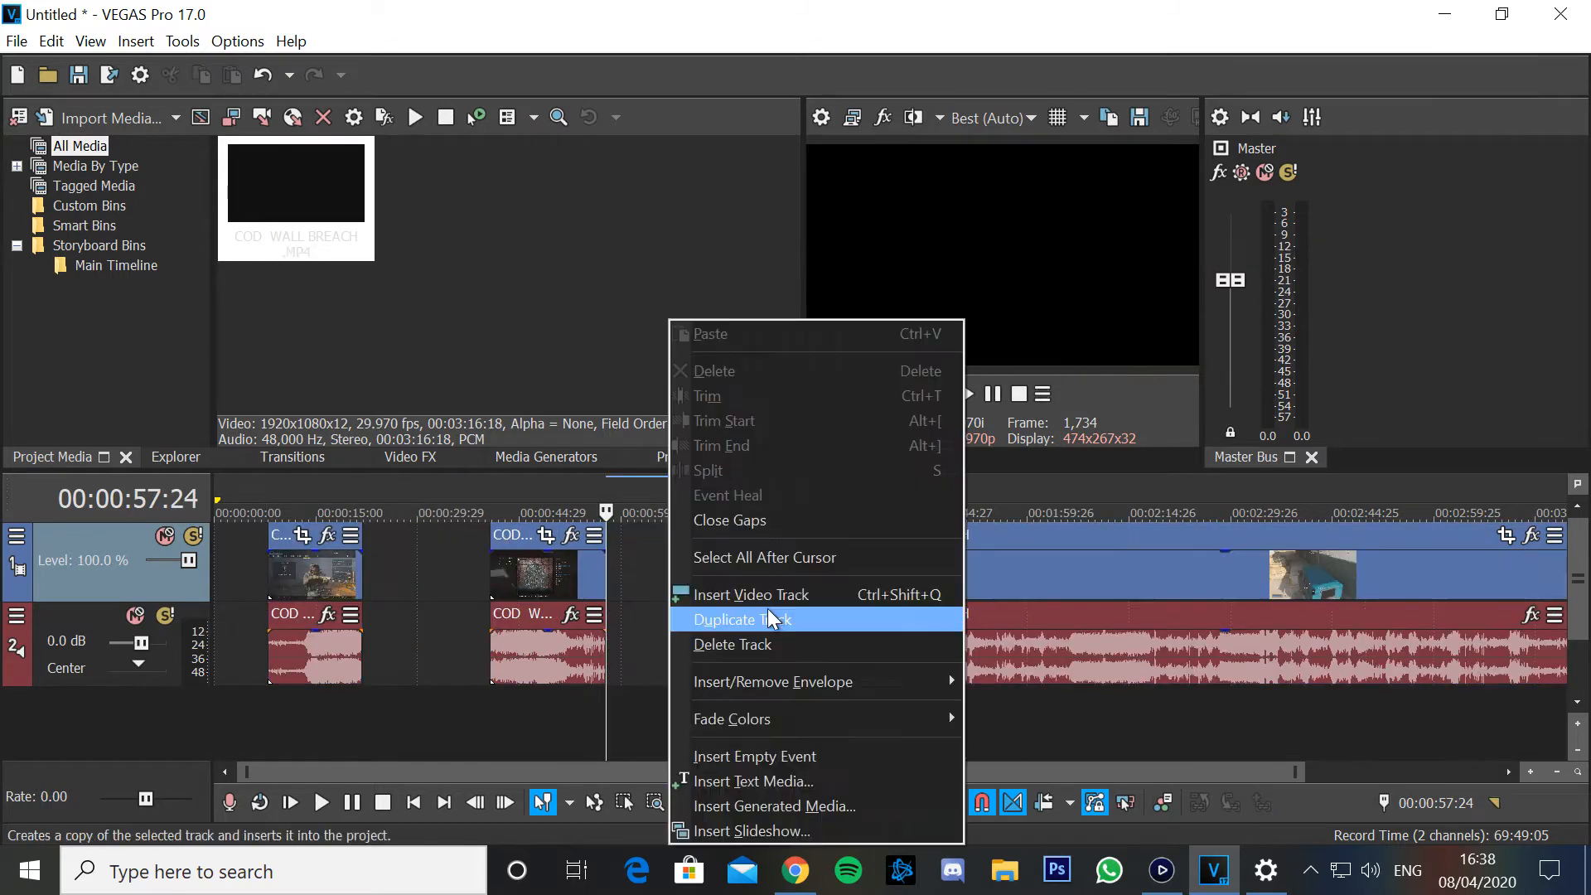
pyautogui.click(758, 598)
pyautogui.click(502, 566)
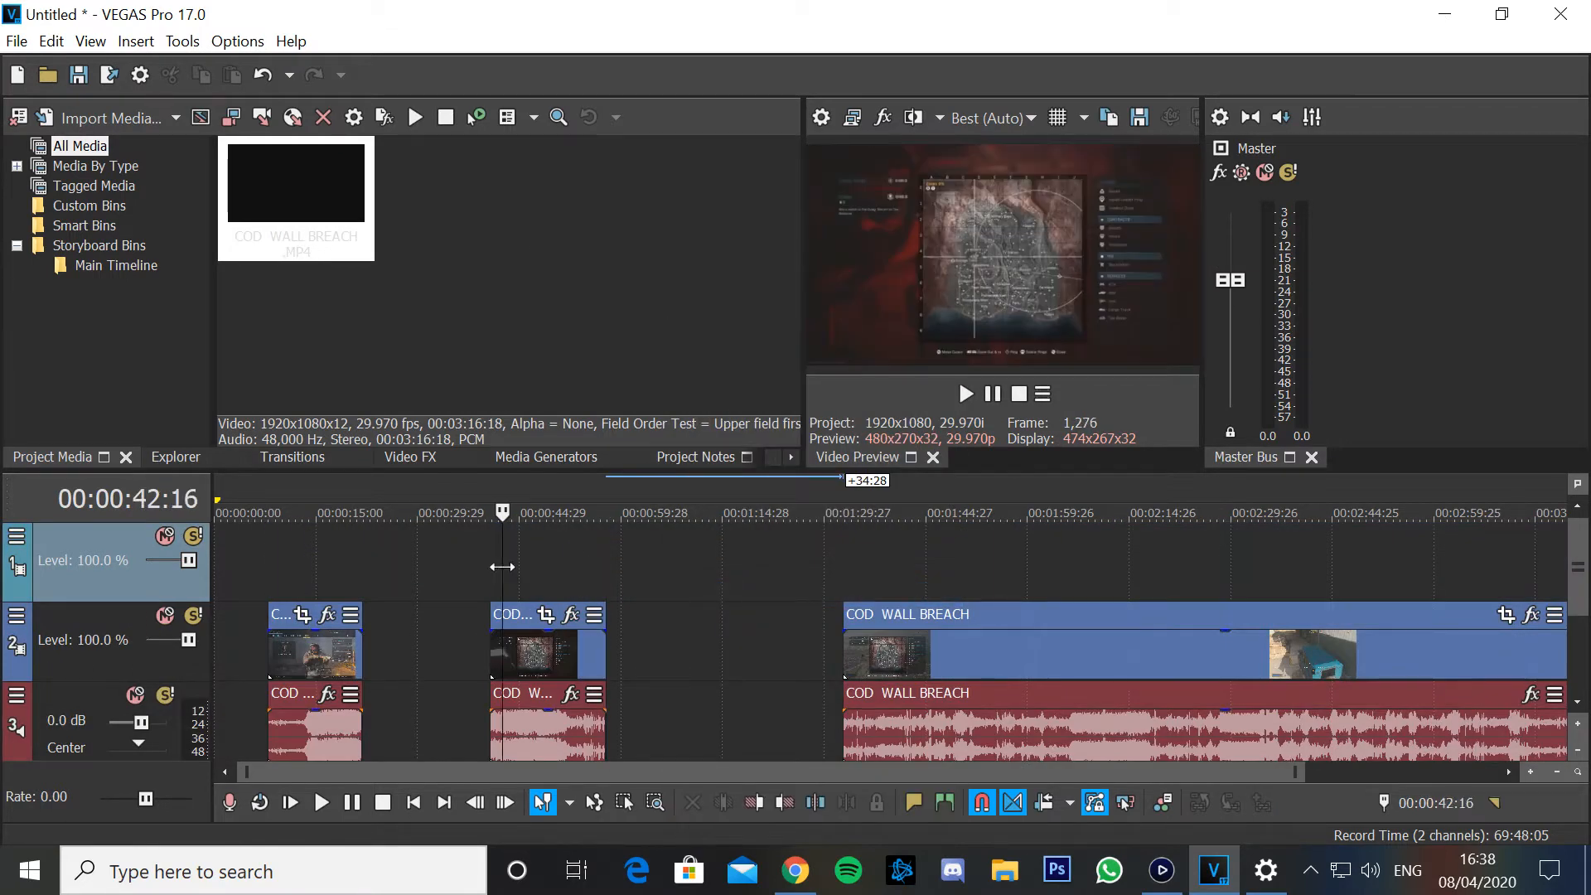
pyautogui.click(491, 567)
pyautogui.click(136, 41)
pyautogui.click(375, 369)
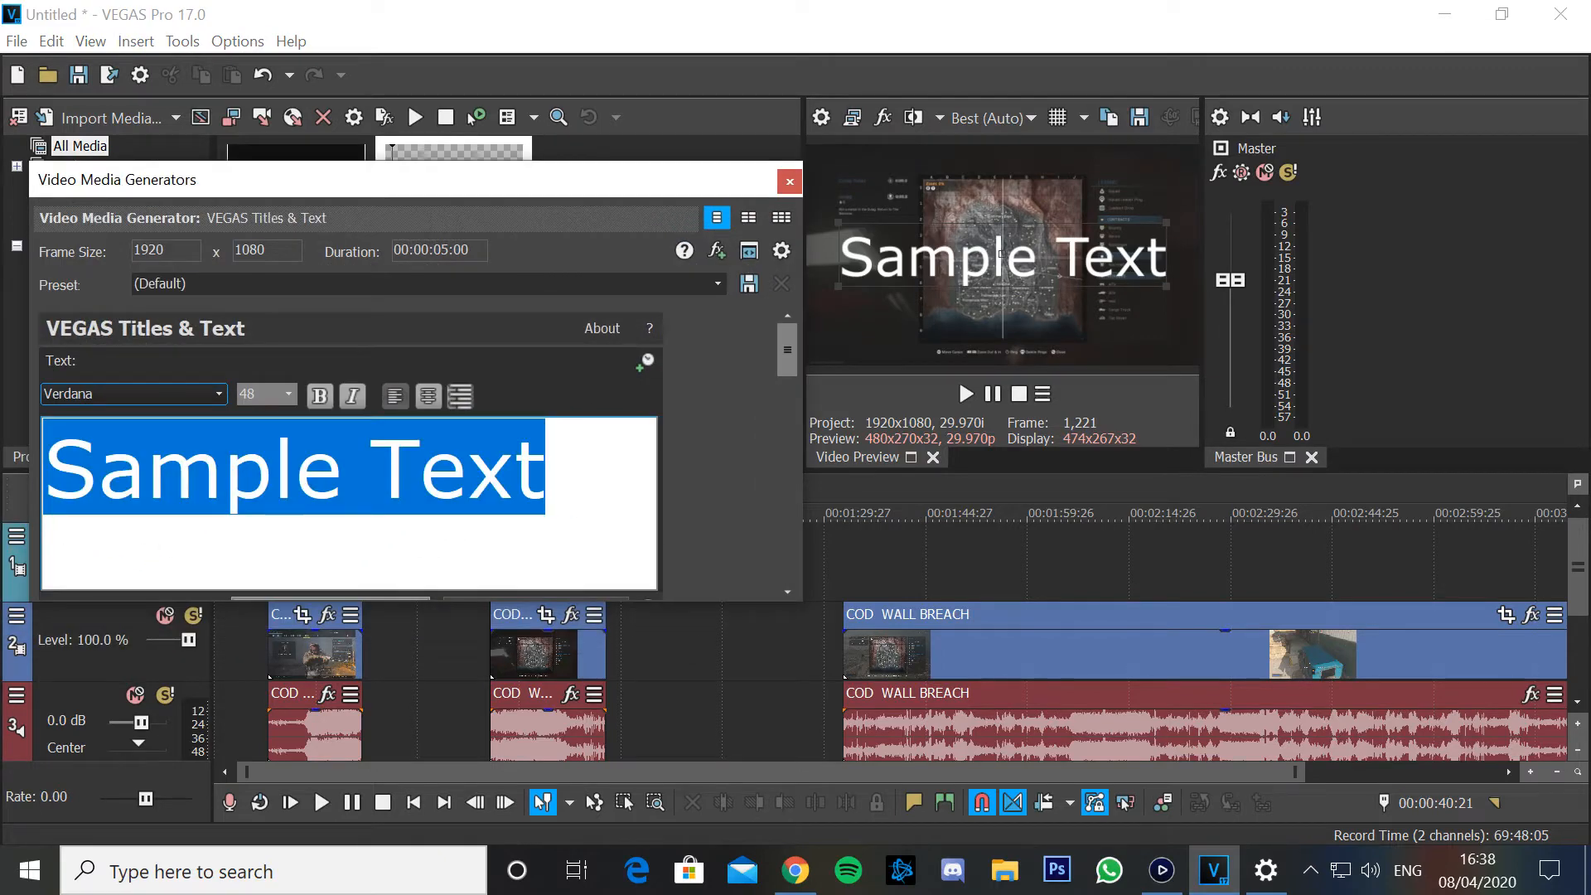
pyautogui.write('warzone')
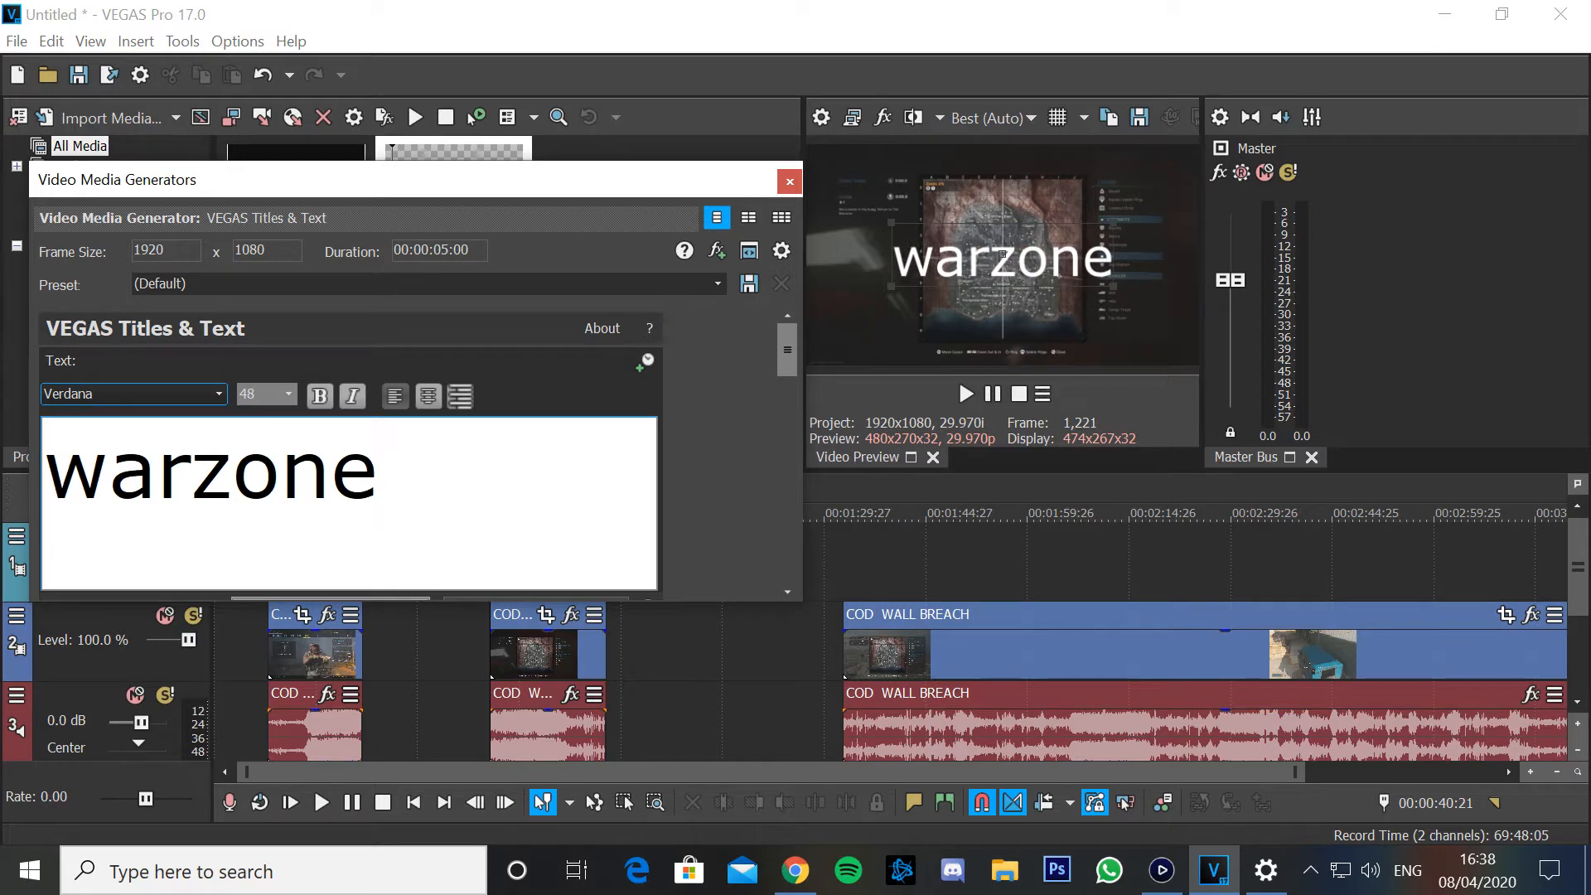
# Examine the available fonts for the "warzone" text and its color, animation, scale and location settings.
pyautogui.hotkey('ctrl', 'a')
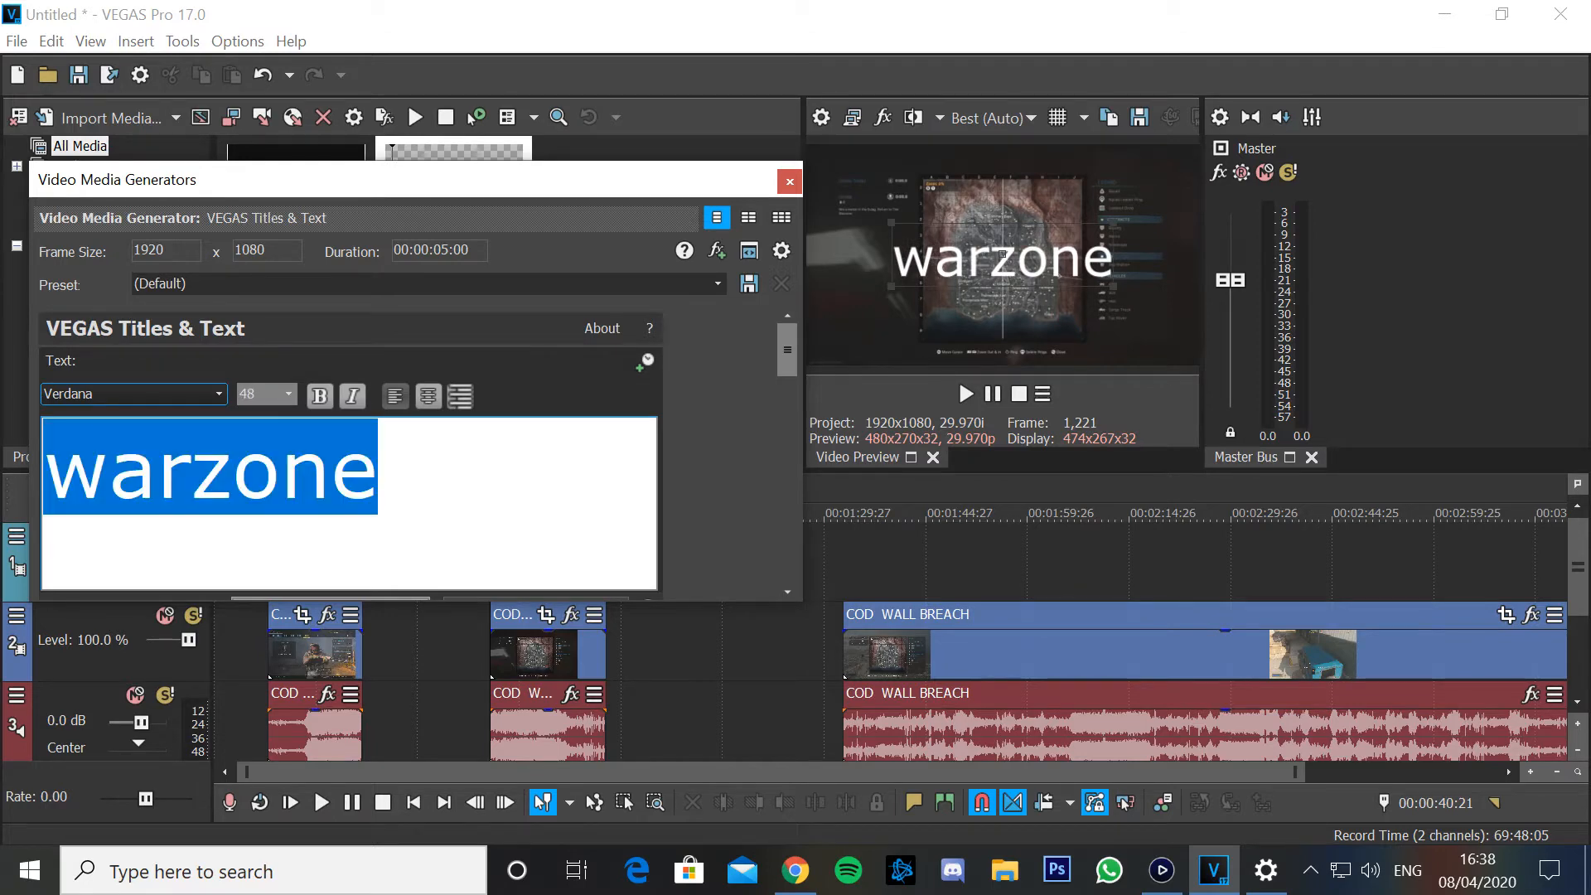
pyautogui.click(219, 393)
pyautogui.scroll(-5, 111, 464)
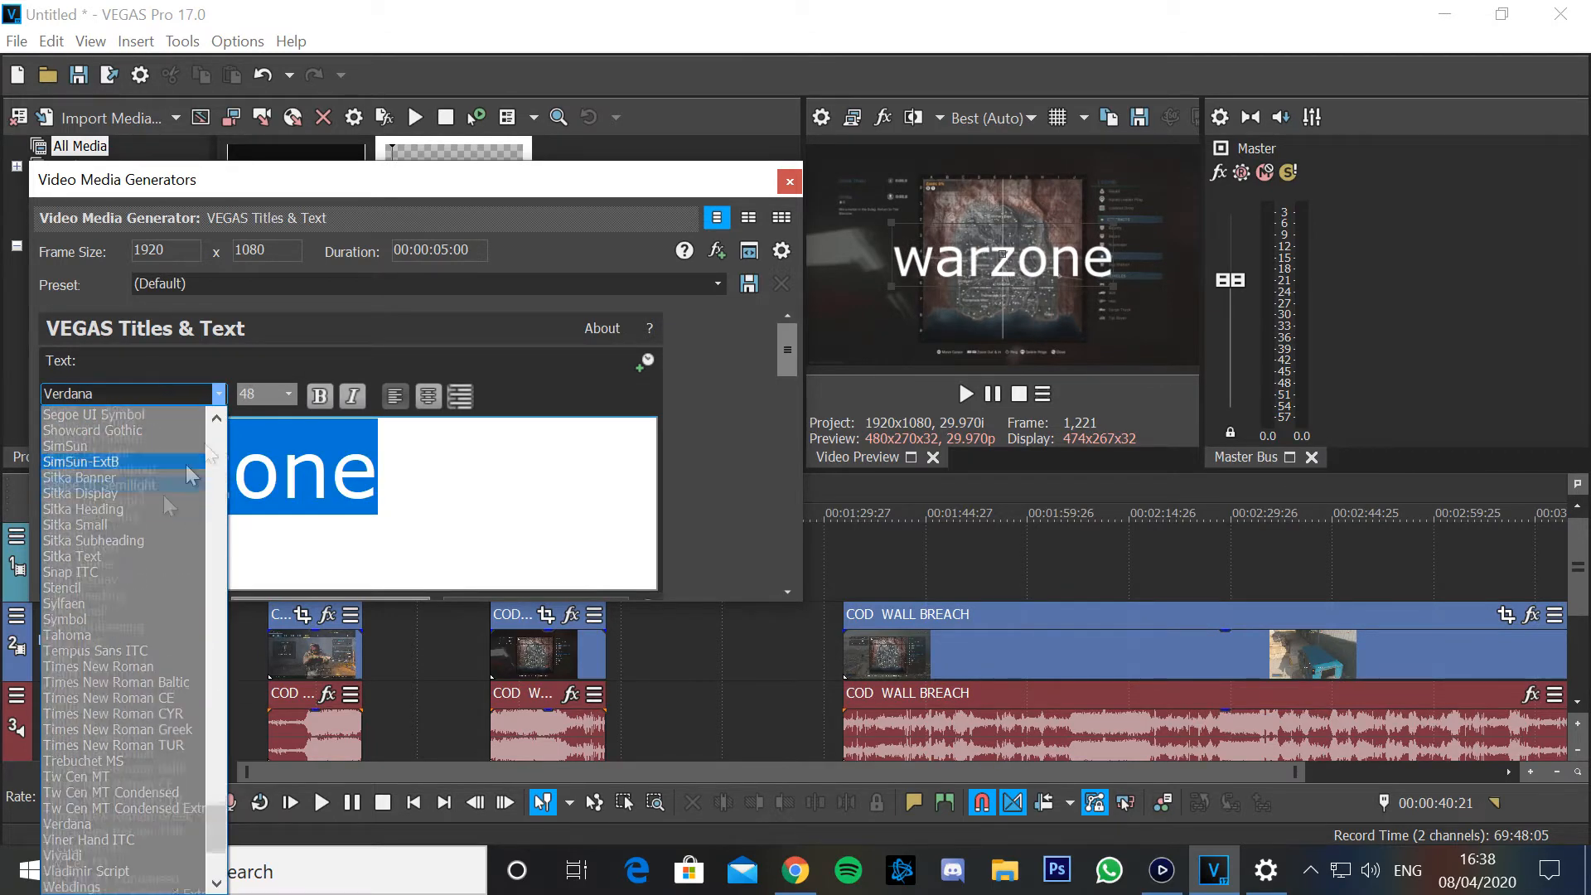
pyautogui.click(700, 352)
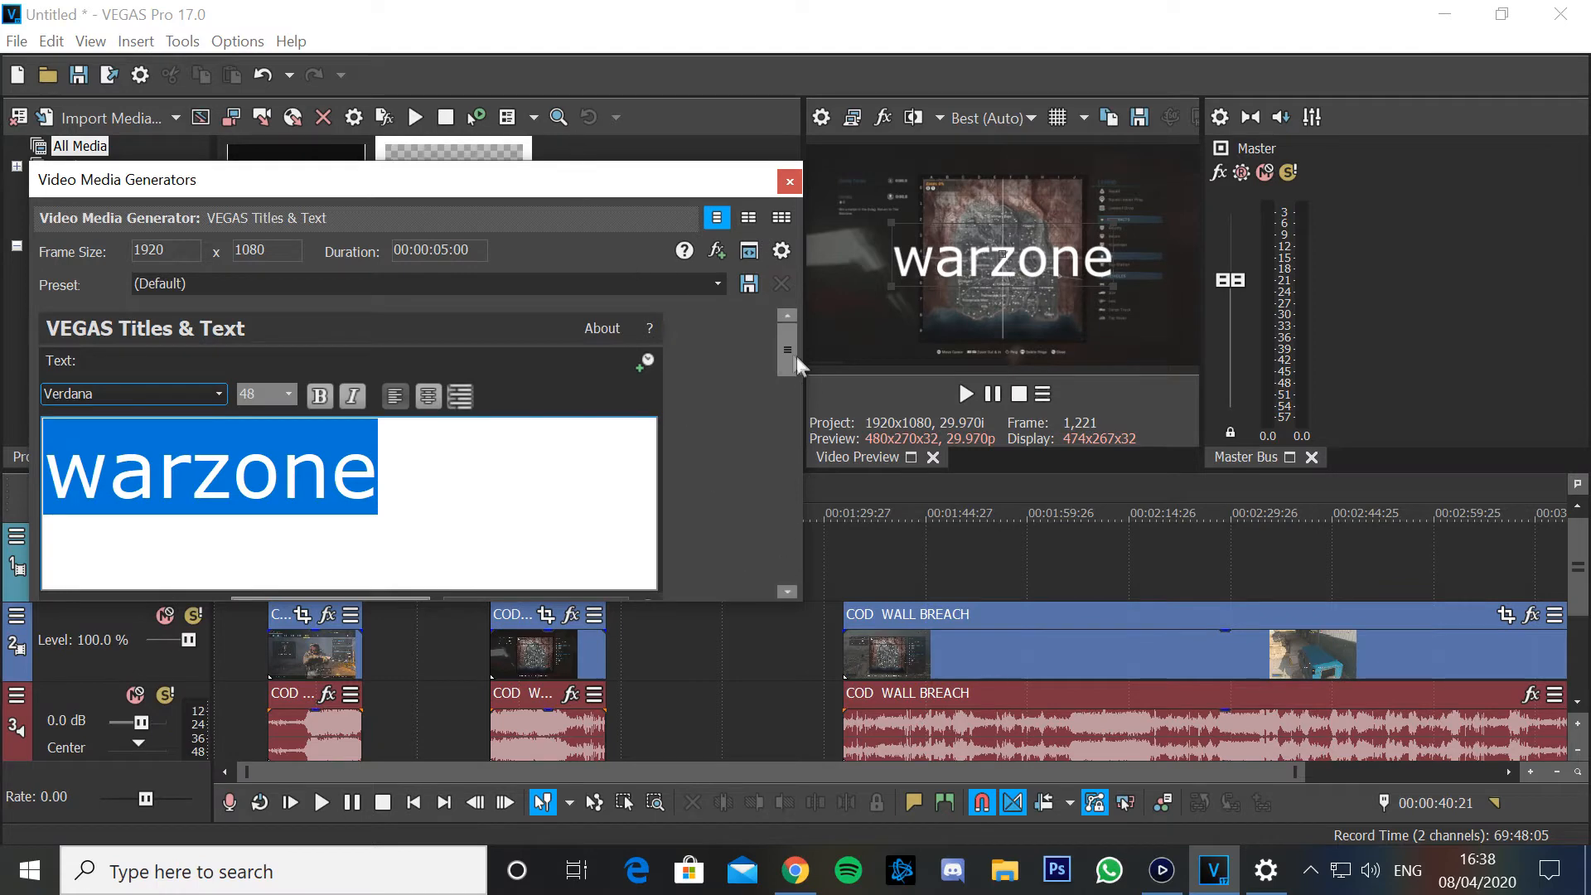
pyautogui.scroll(-3, 800, 439)
pyautogui.scroll(-3, 802, 444)
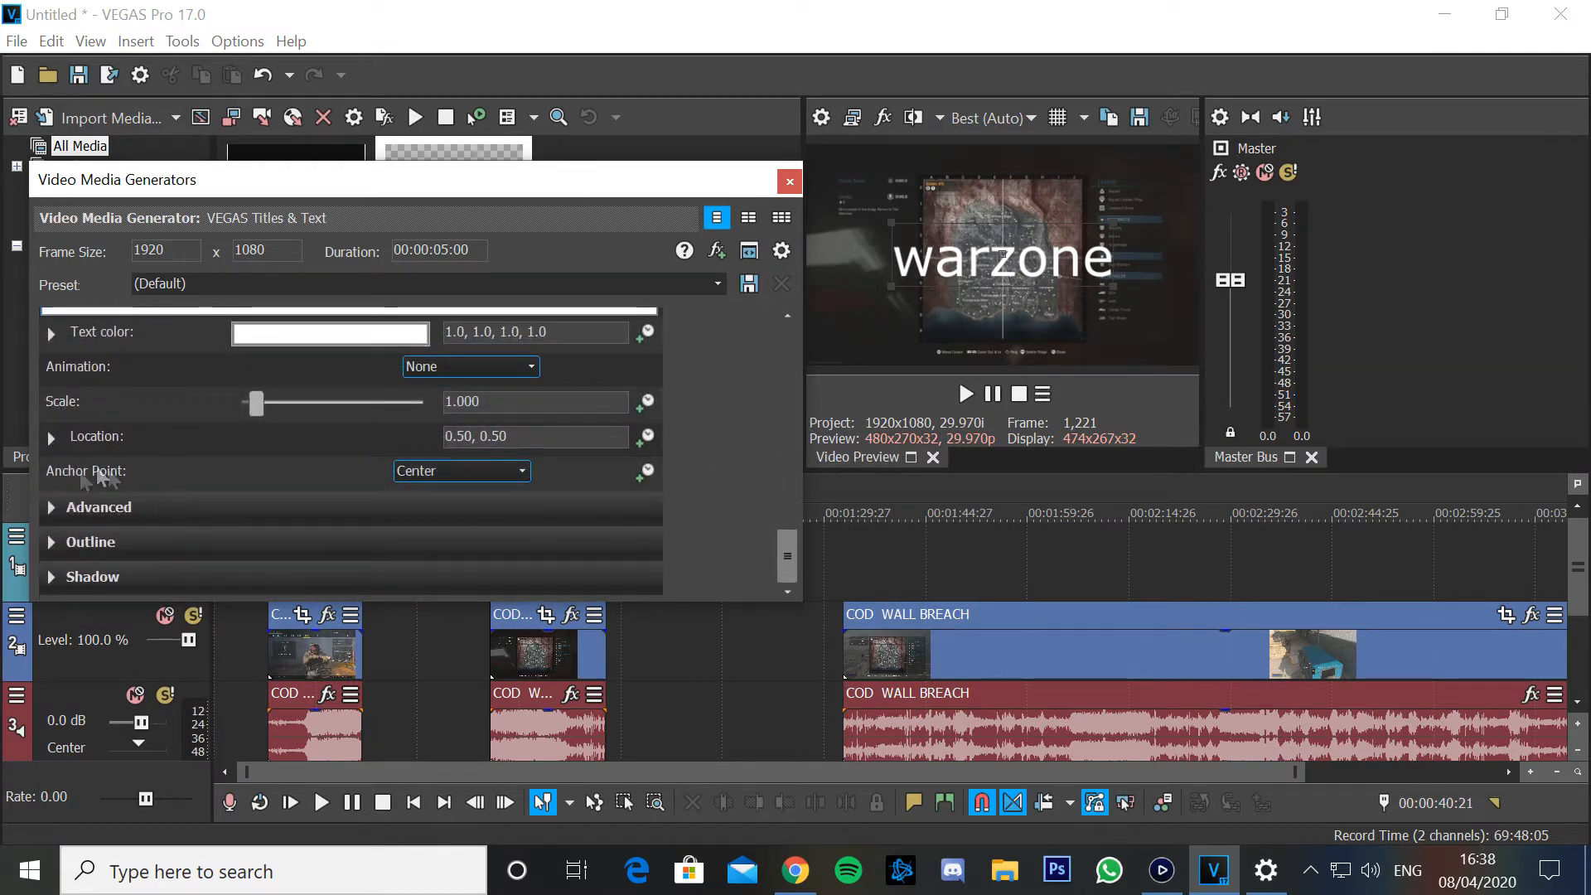
pyautogui.scroll(6, 354, 539)
# Close the title settings and lengthen the "warzone" text event past the end of the middle clip.
pyautogui.click(789, 182)
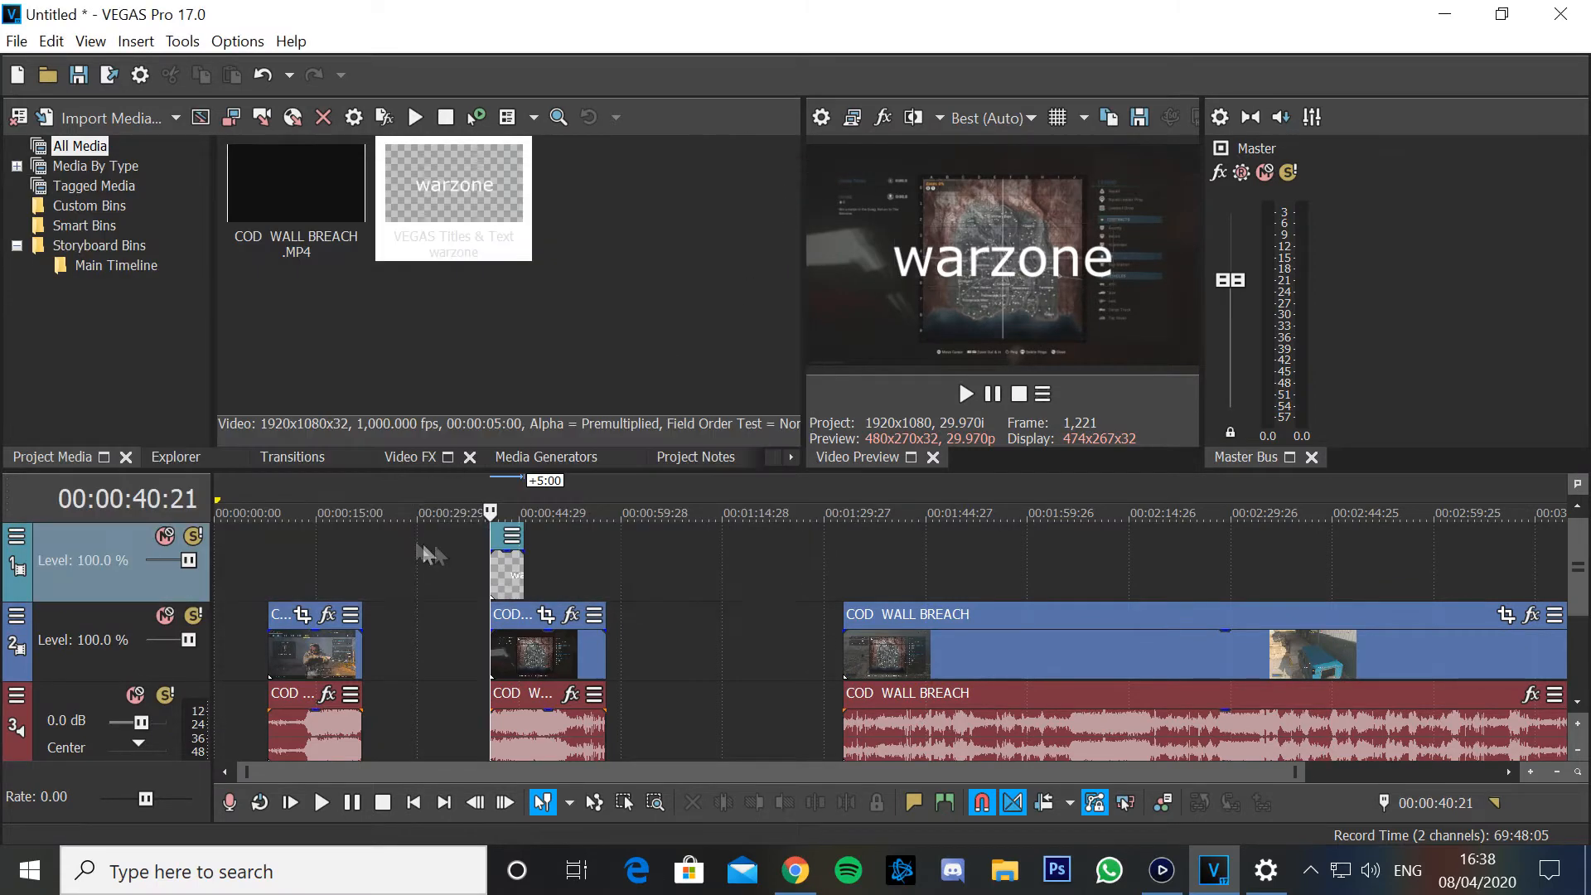
pyautogui.moveTo(524, 564); pyautogui.dragTo(679, 563)
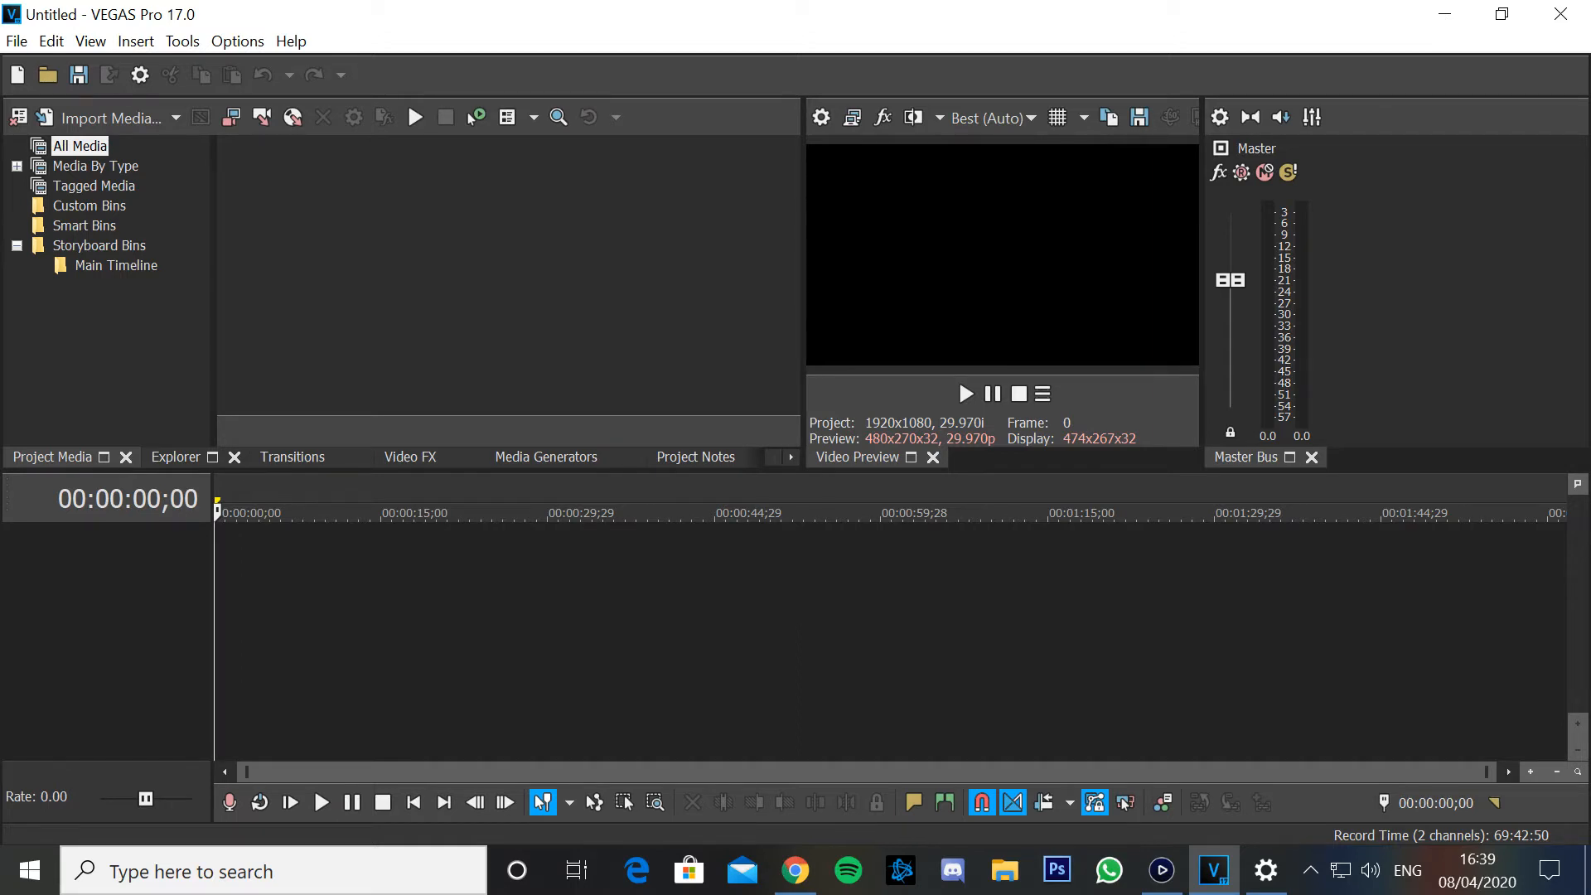
# Open the COD WALL BREACH video in the empty project.
pyautogui.click(16, 41)
pyautogui.click(53, 92)
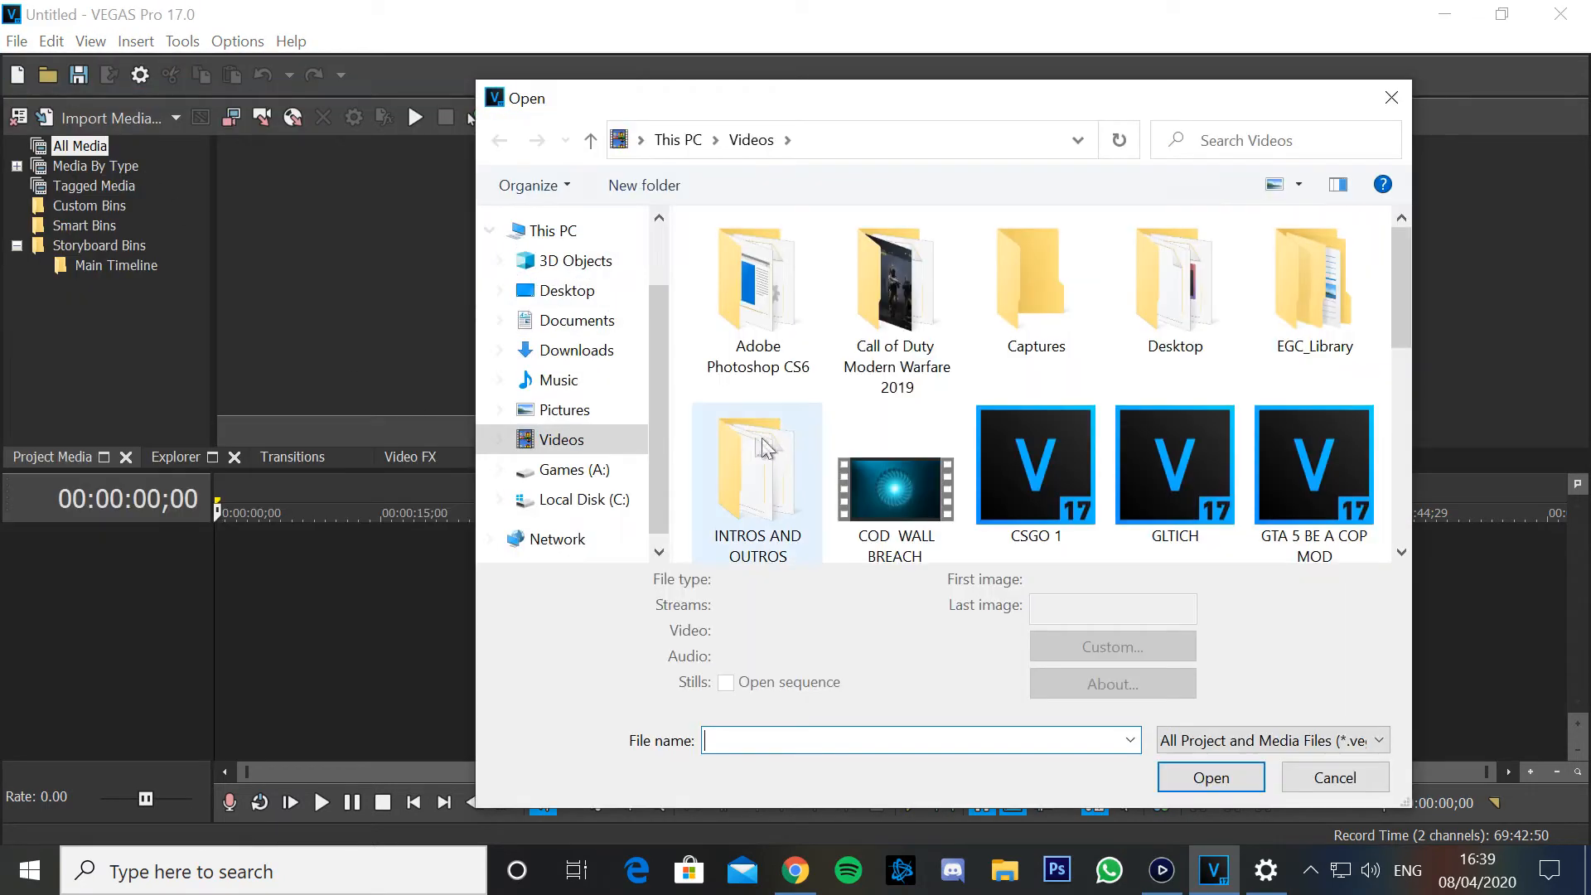
pyautogui.click(879, 436)
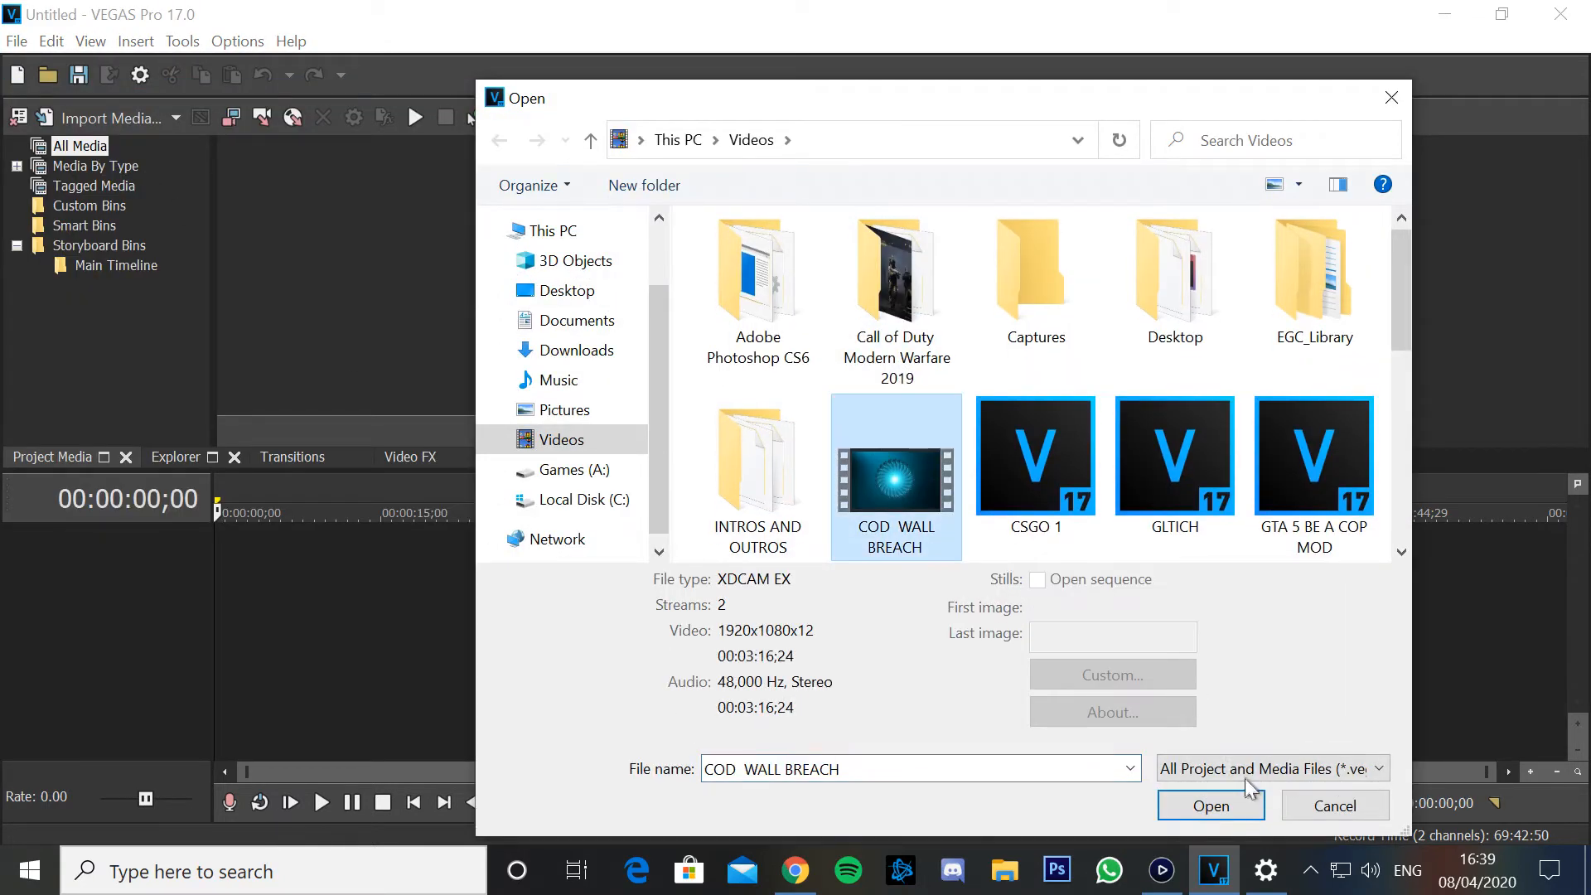
pyautogui.click(1242, 778)
# Trim about 7:14 off the start of the COD WALL BREACH clip and split it at 00:00:09:09.
pyautogui.moveTo(215, 582); pyautogui.dragTo(266, 586)
pyautogui.click(384, 579)
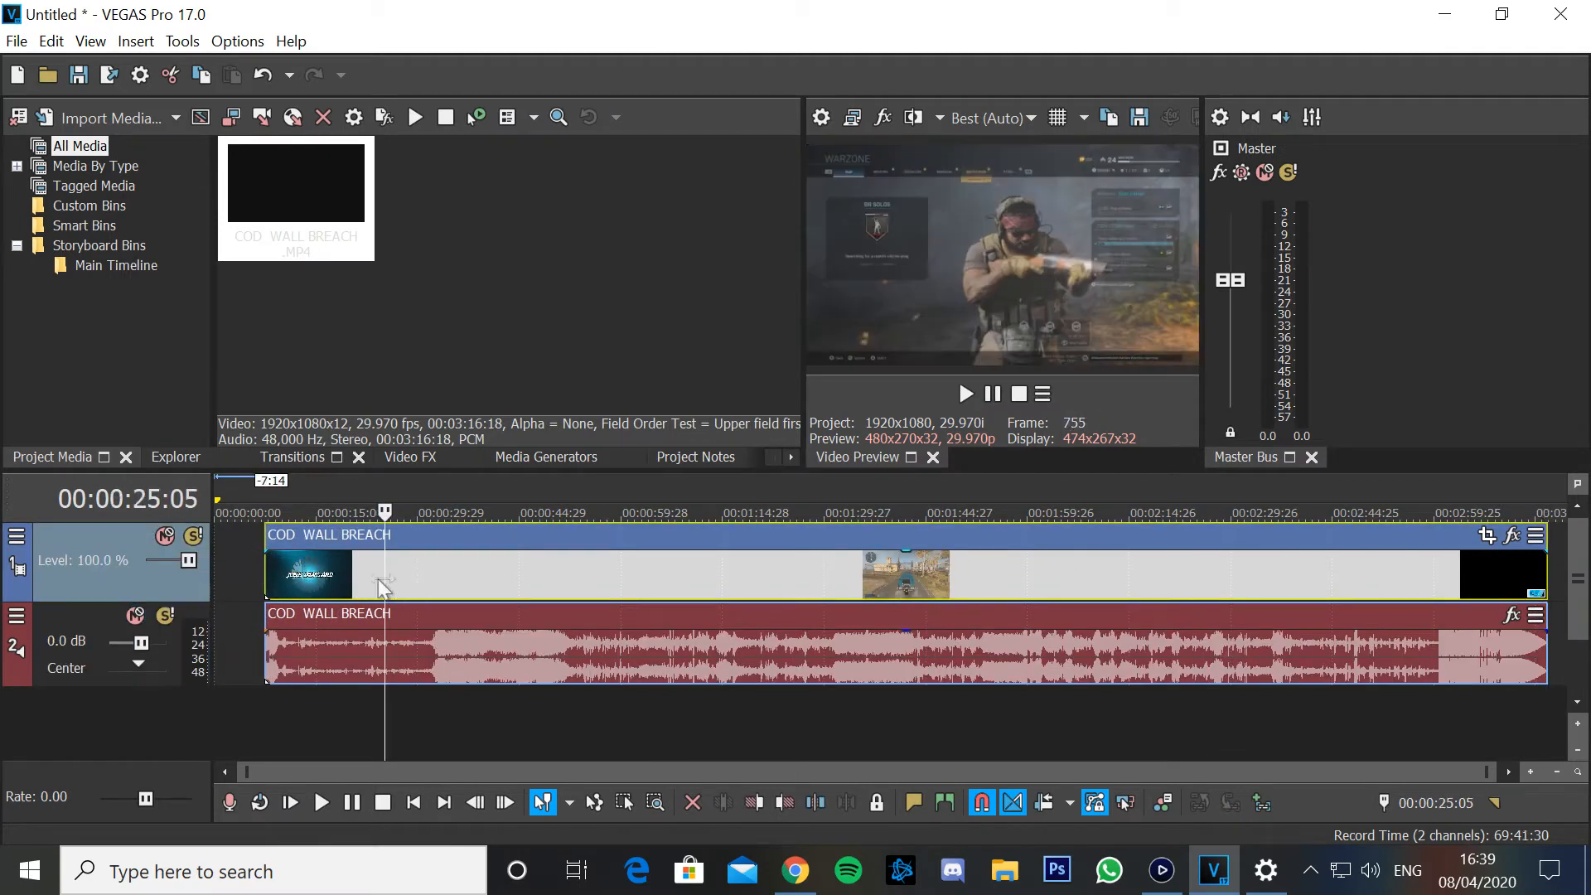
pyautogui.moveTo(385, 579); pyautogui.dragTo(277, 574)
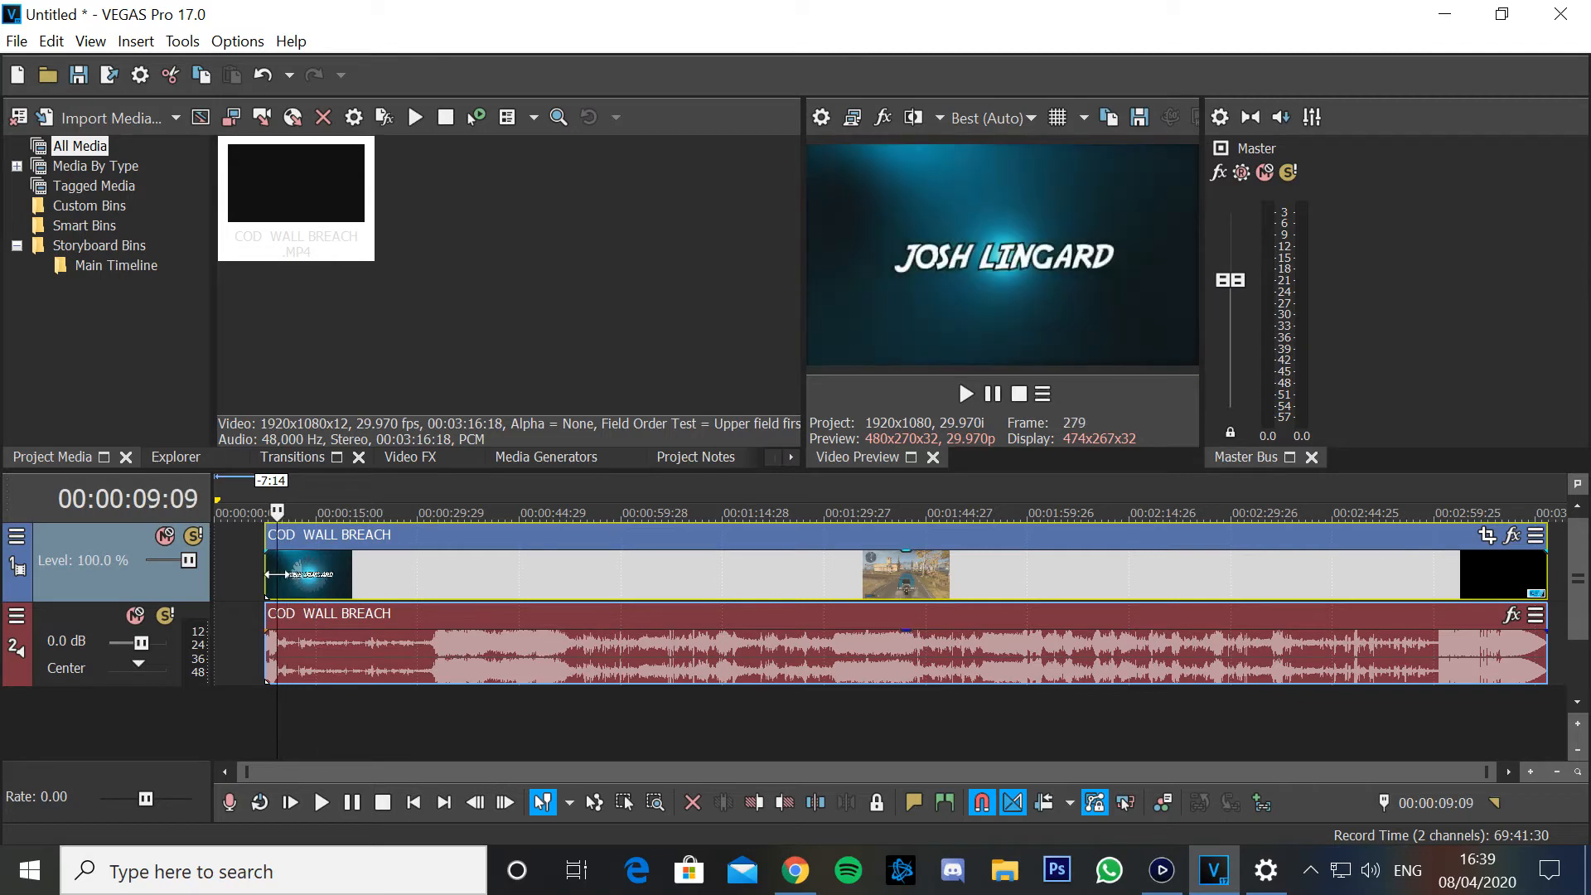
pyautogui.press('s')
# Split the remaining clip again at 00:00:10:19 to isolate a short middle segment.
pyautogui.scroll(3, 370, 681)
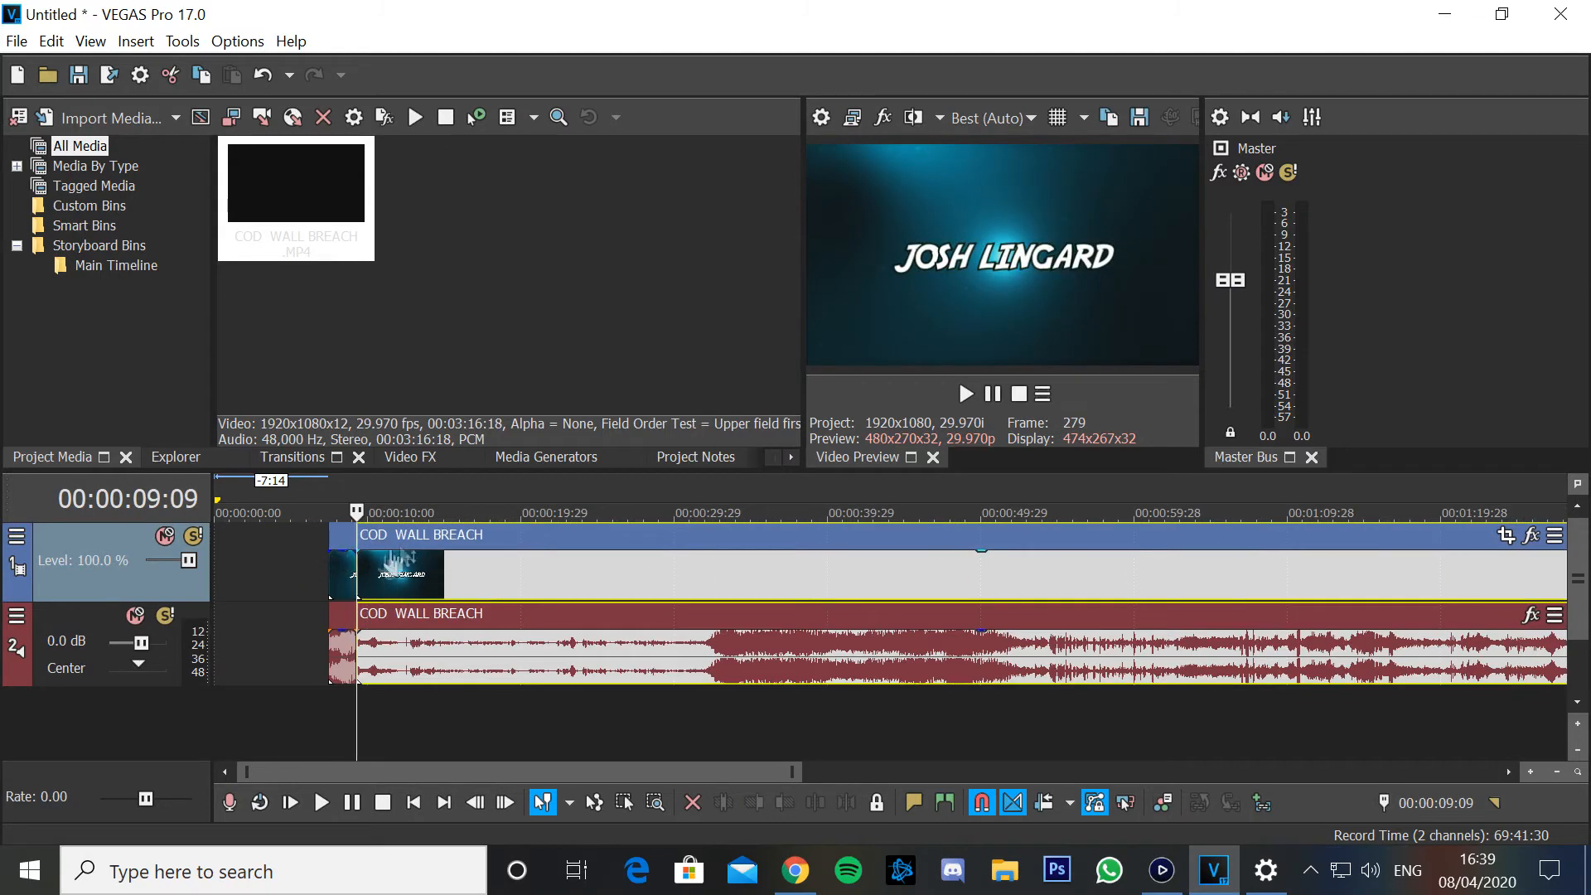
pyautogui.moveTo(357, 700); pyautogui.dragTo(377, 704)
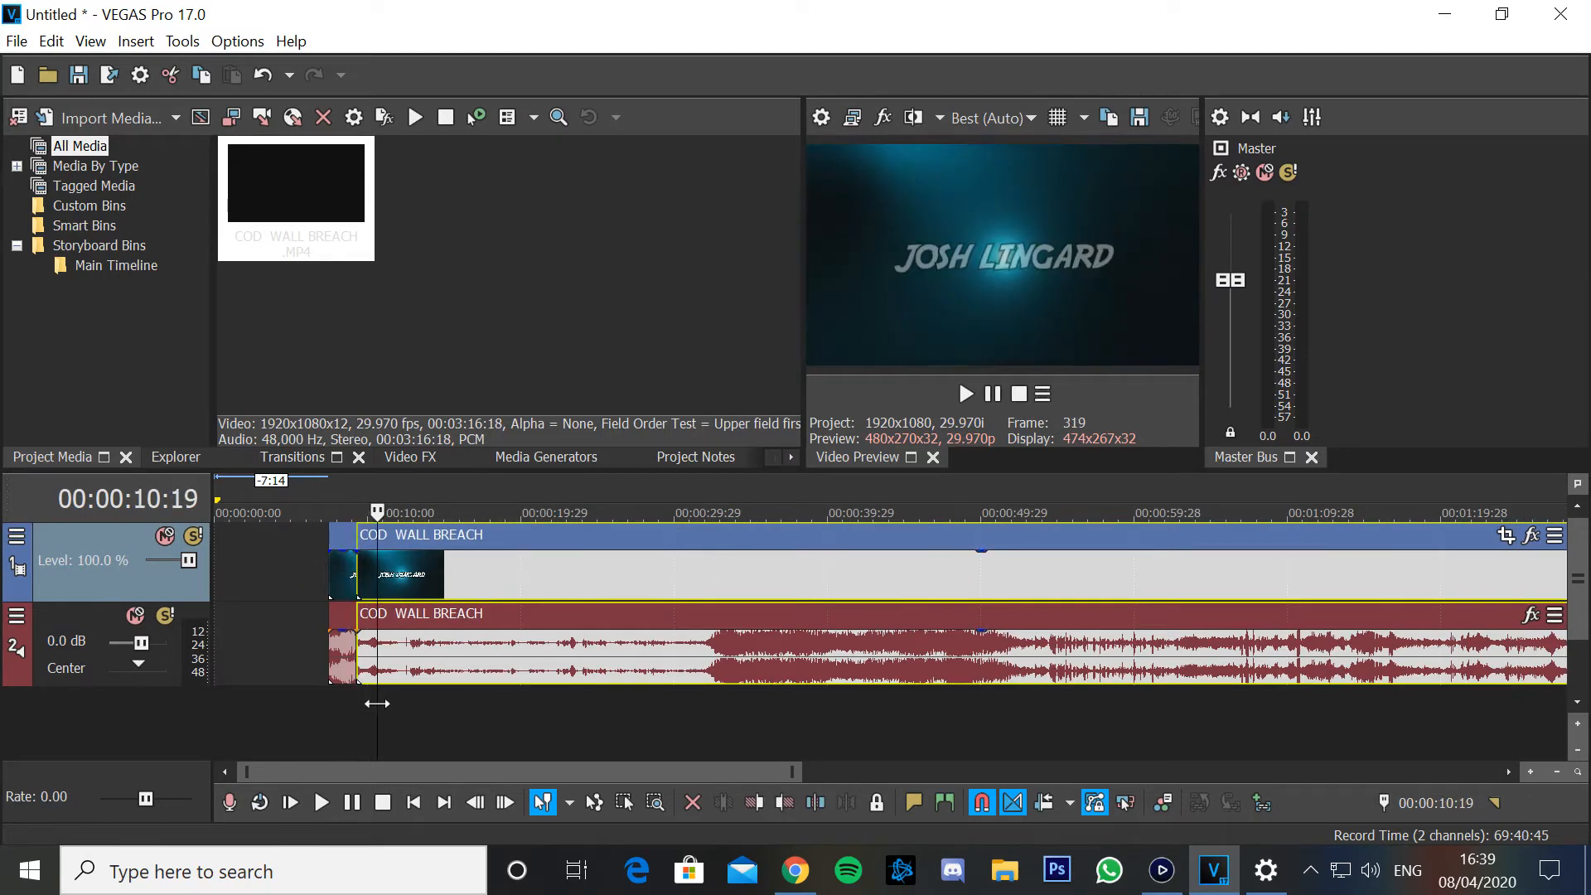
pyautogui.press('s')
# Open the Event Pan/Crop settings of the short middle segment between the two splits.
pyautogui.scroll(5, 391, 573)
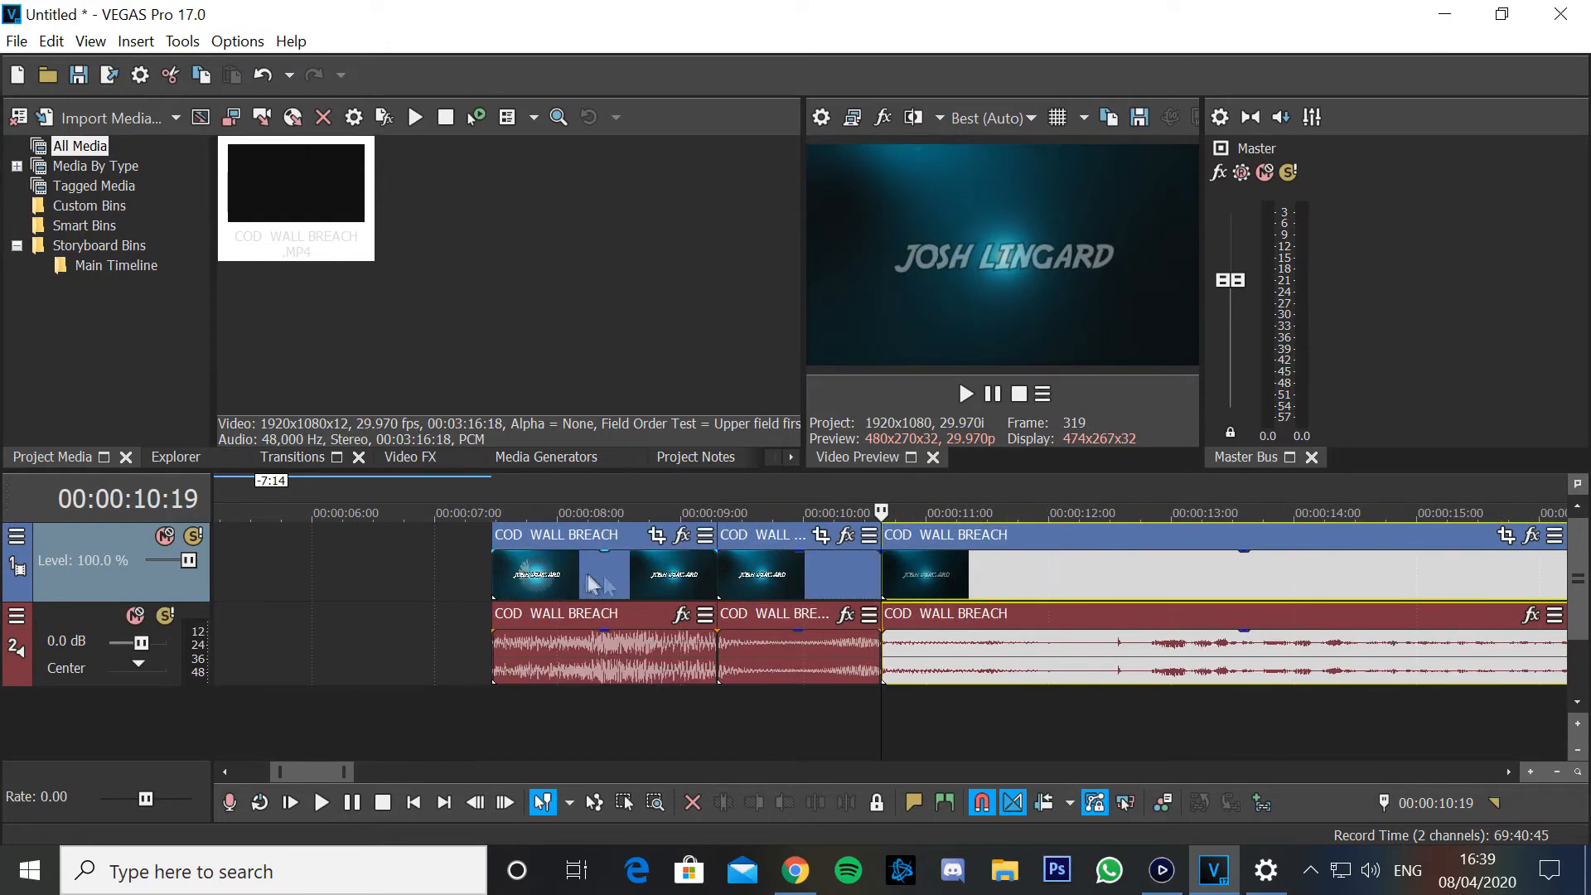
pyautogui.click(787, 580)
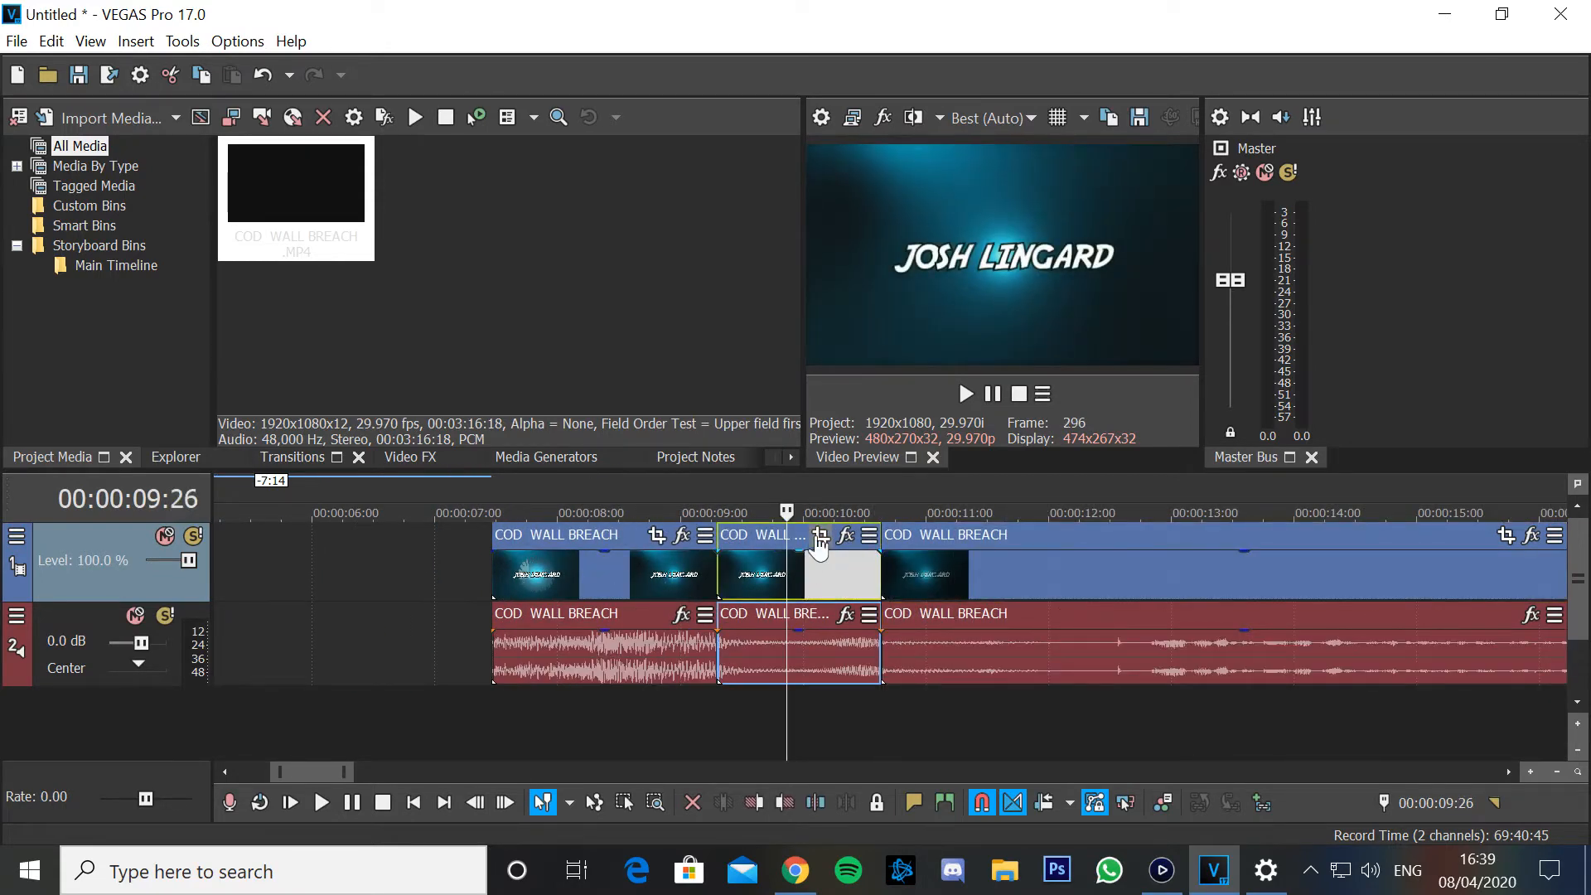
pyautogui.scroll(3, 819, 547)
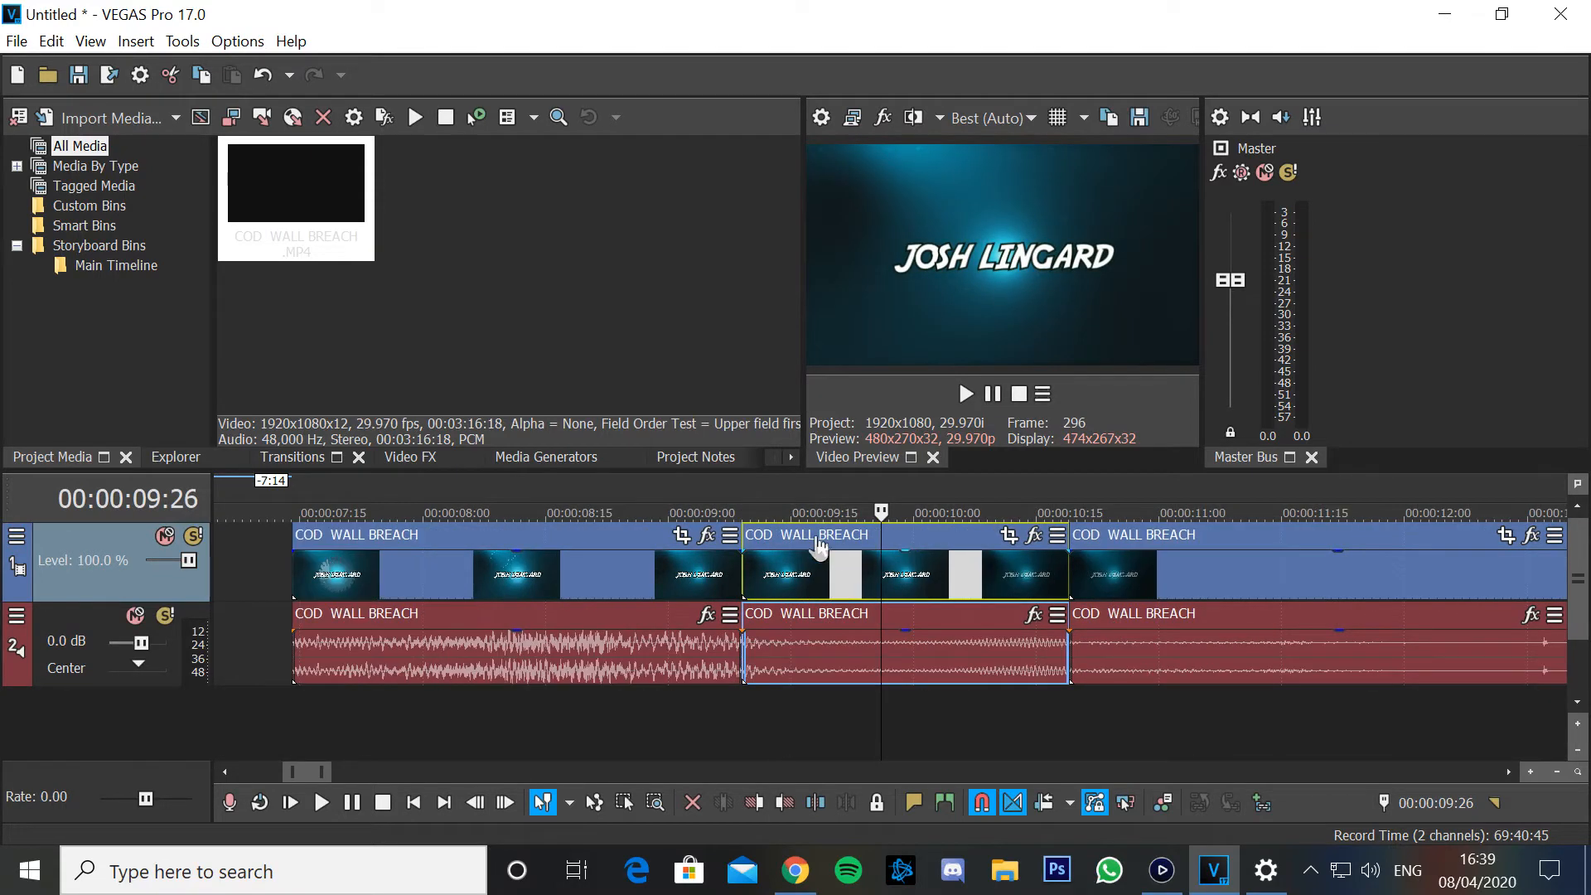
pyautogui.click(1008, 535)
pyautogui.moveTo(473, 263); pyautogui.dragTo(665, 138)
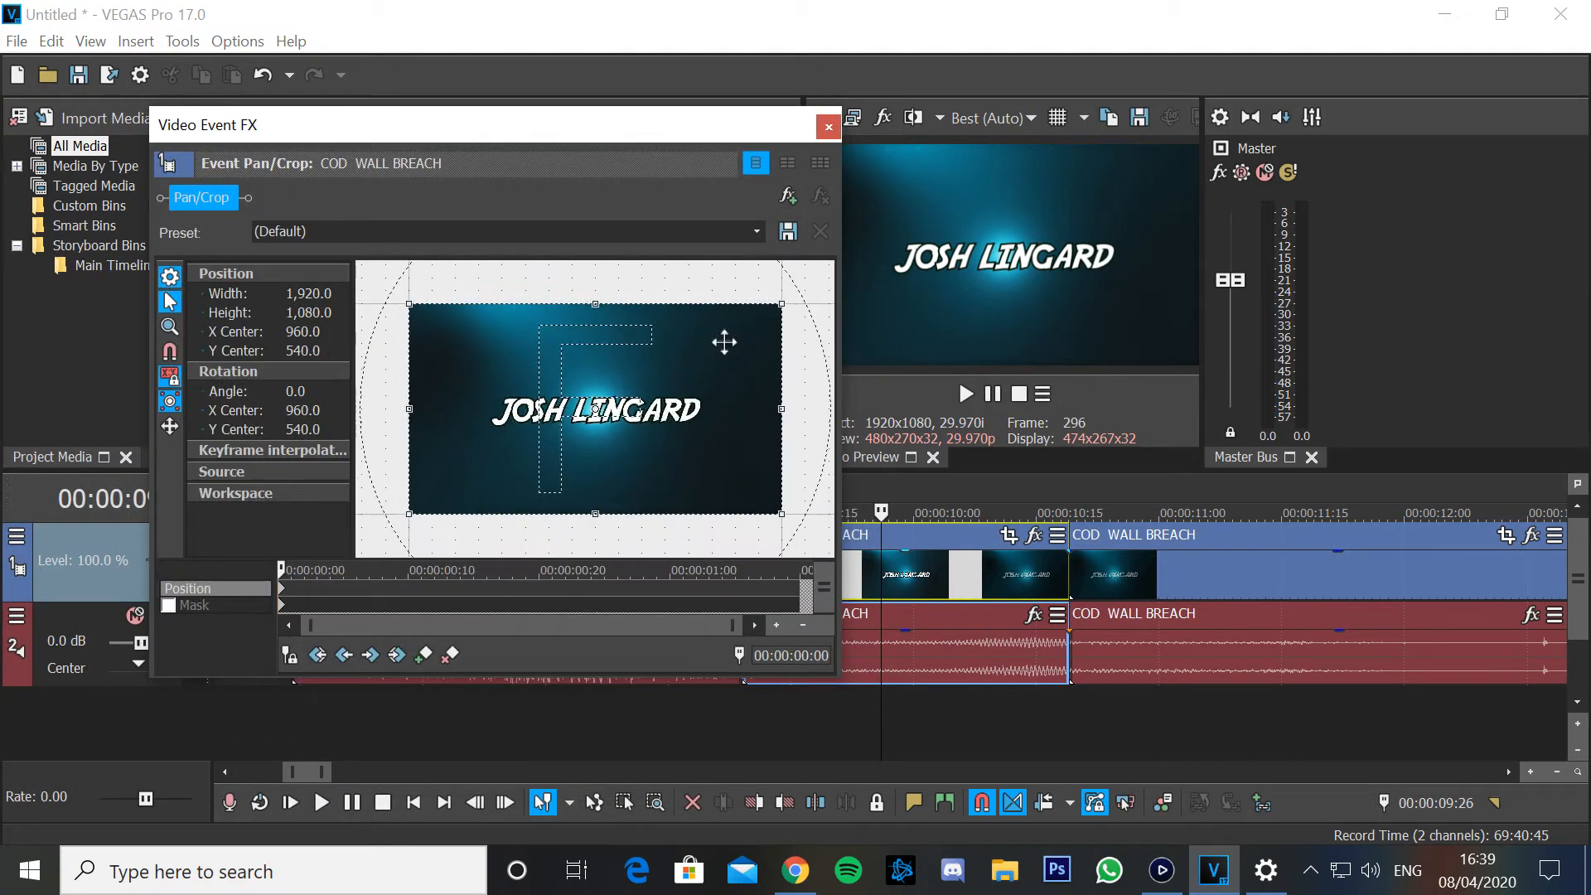
# Resize the crop frame at the segment's first keyframe to about 1,912 by 1,075.5.
pyautogui.scroll(-2, 724, 342)
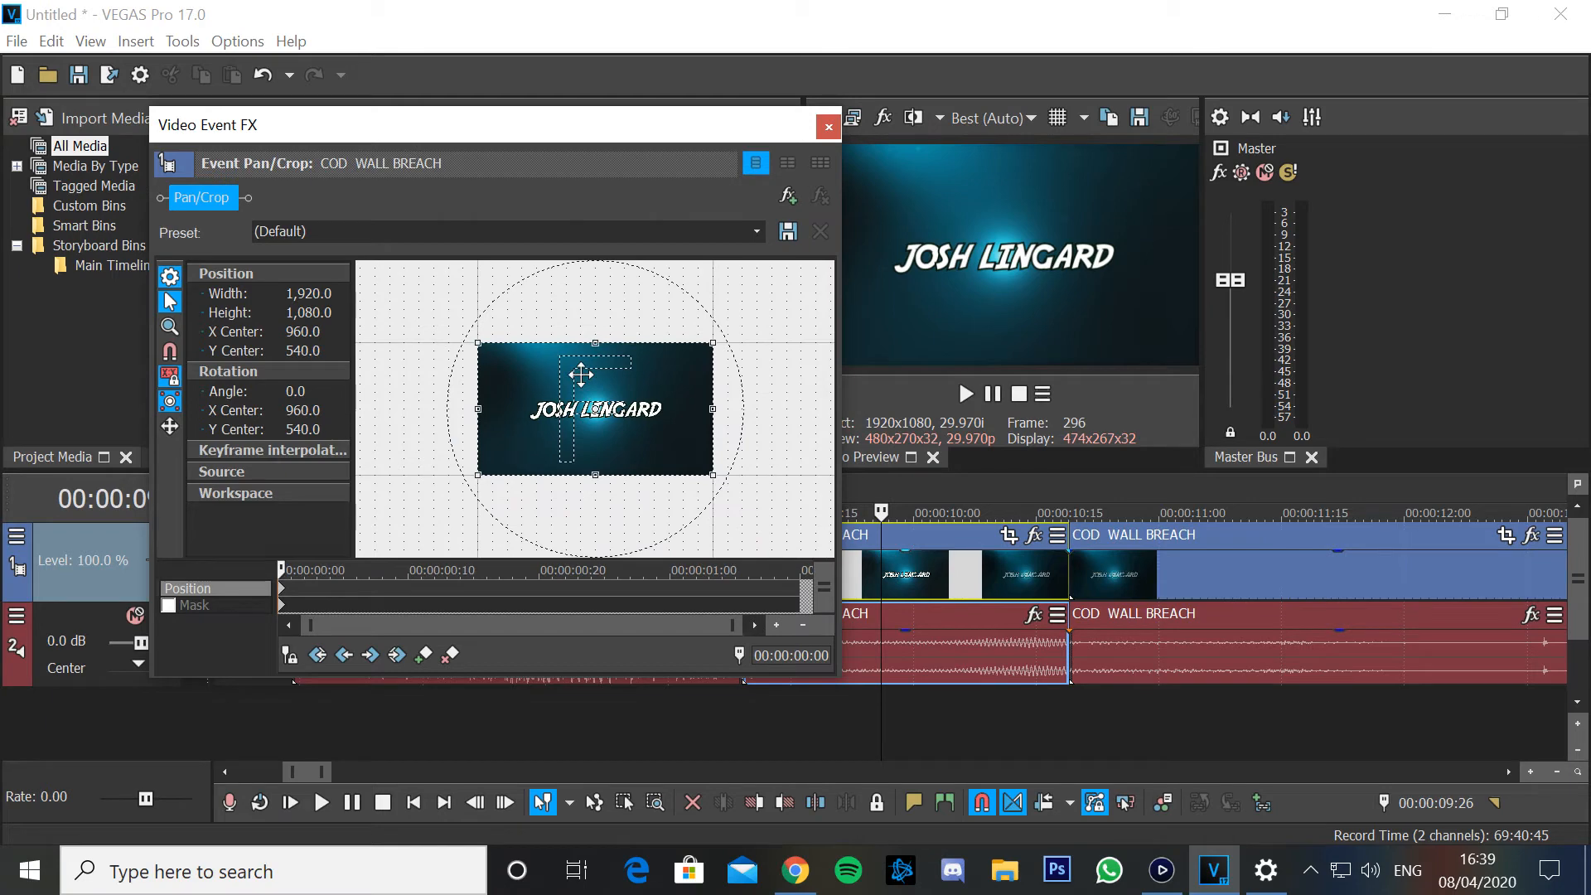
pyautogui.scroll(2, 580, 374)
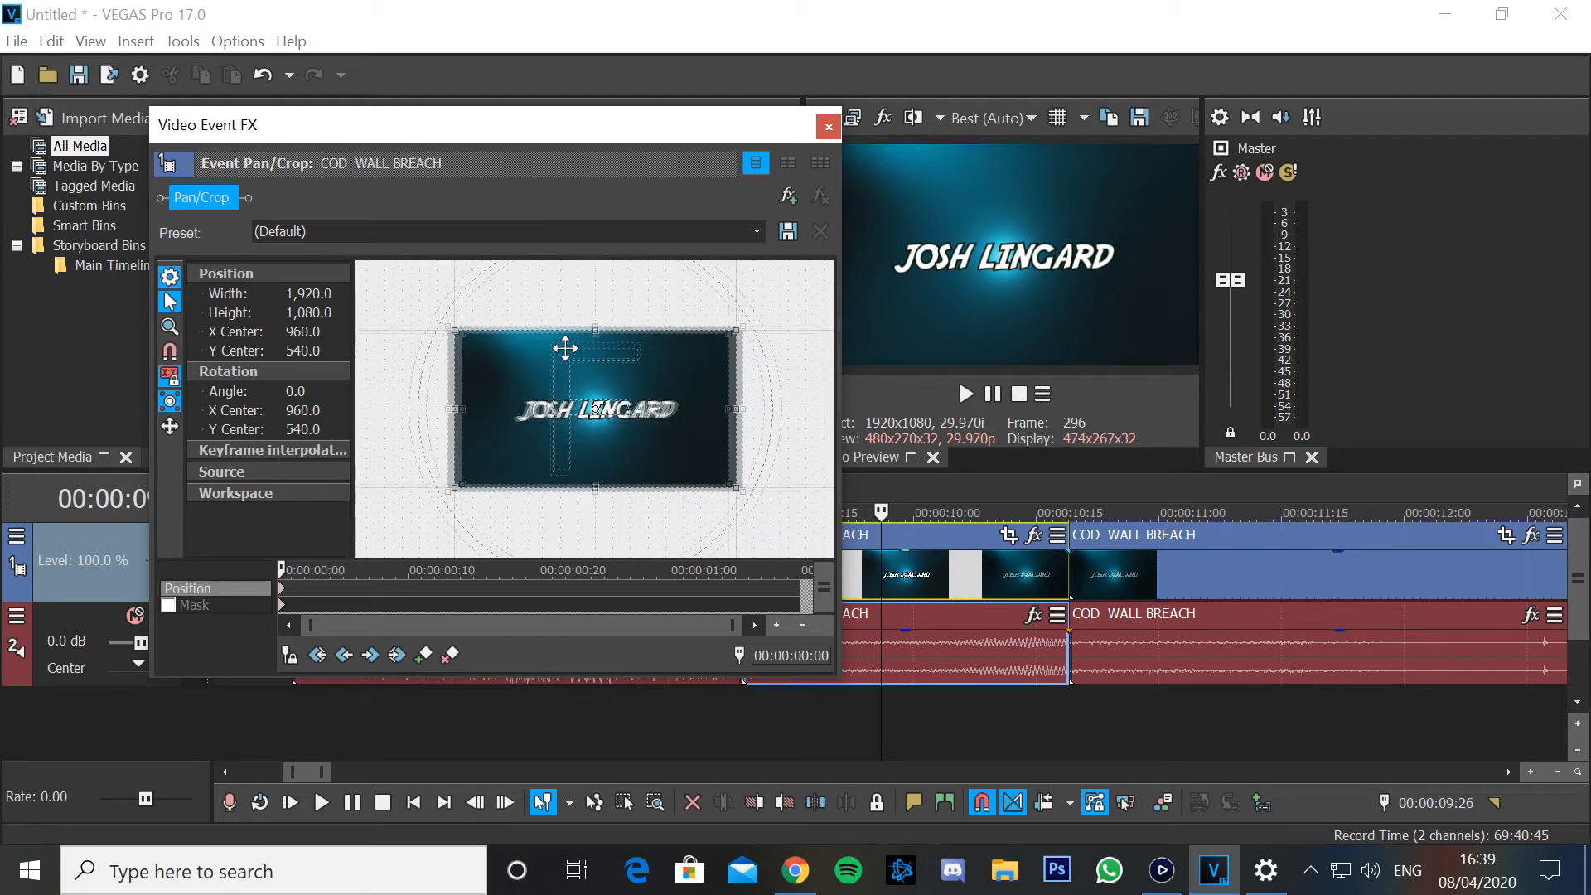
pyautogui.moveTo(751, 318)
pyautogui.mouseDown()
pyautogui.moveTo(727, 335)
pyautogui.moveTo(767, 320)
pyautogui.mouseUp()
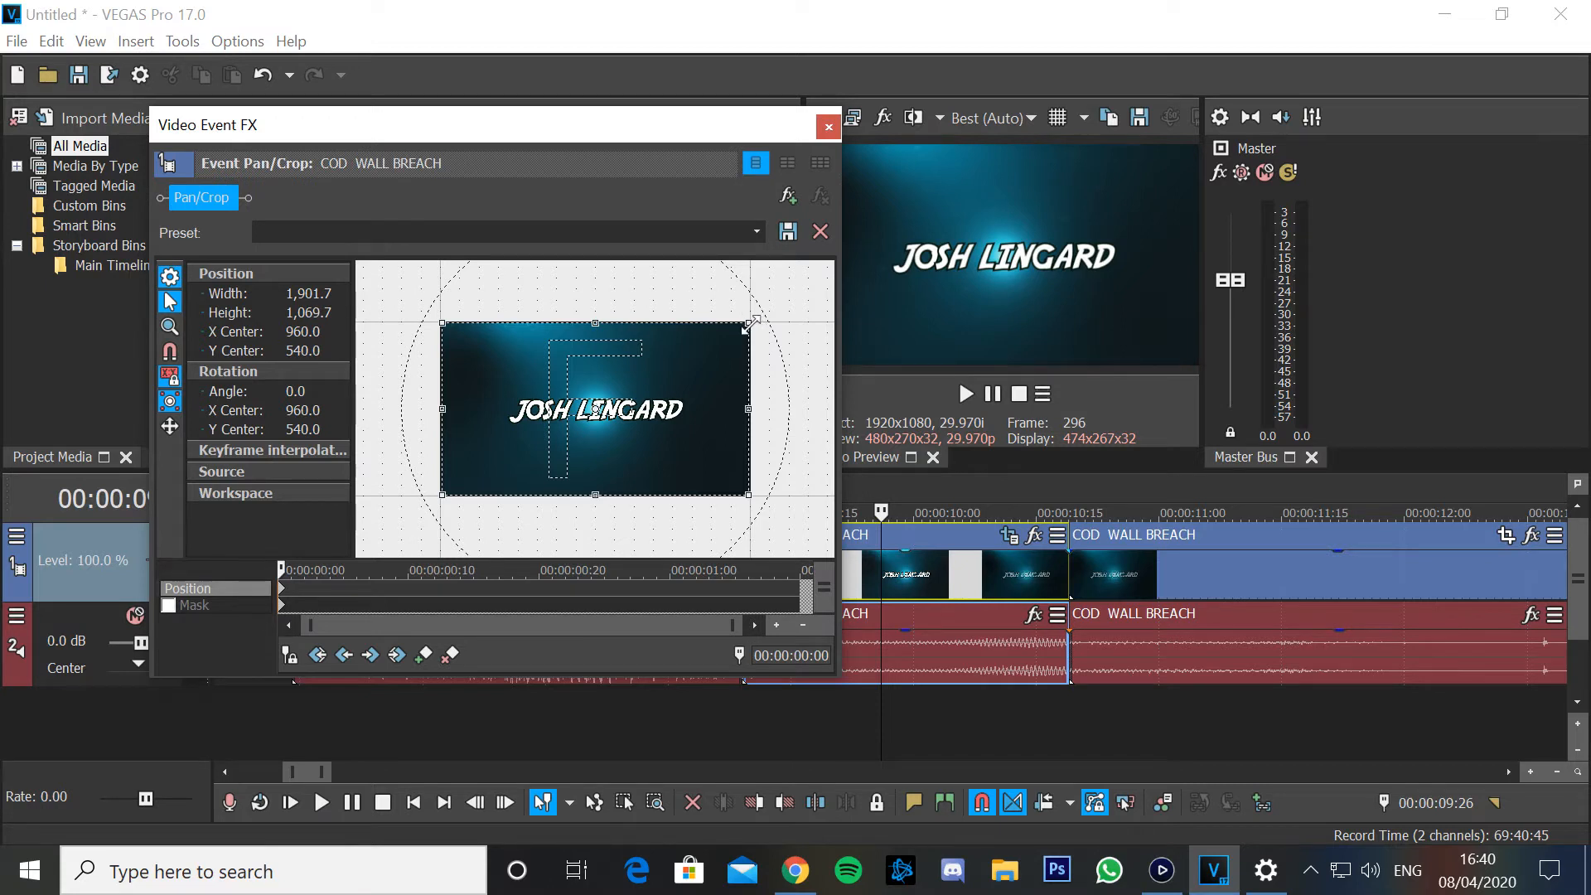
pyautogui.moveTo(748, 325)
pyautogui.mouseDown()
pyautogui.moveTo(683, 362)
pyautogui.moveTo(828, 274)
pyautogui.moveTo(926, 177)
pyautogui.moveTo(829, 304)
pyautogui.moveTo(790, 296)
pyautogui.moveTo(752, 317)
pyautogui.mouseUp()
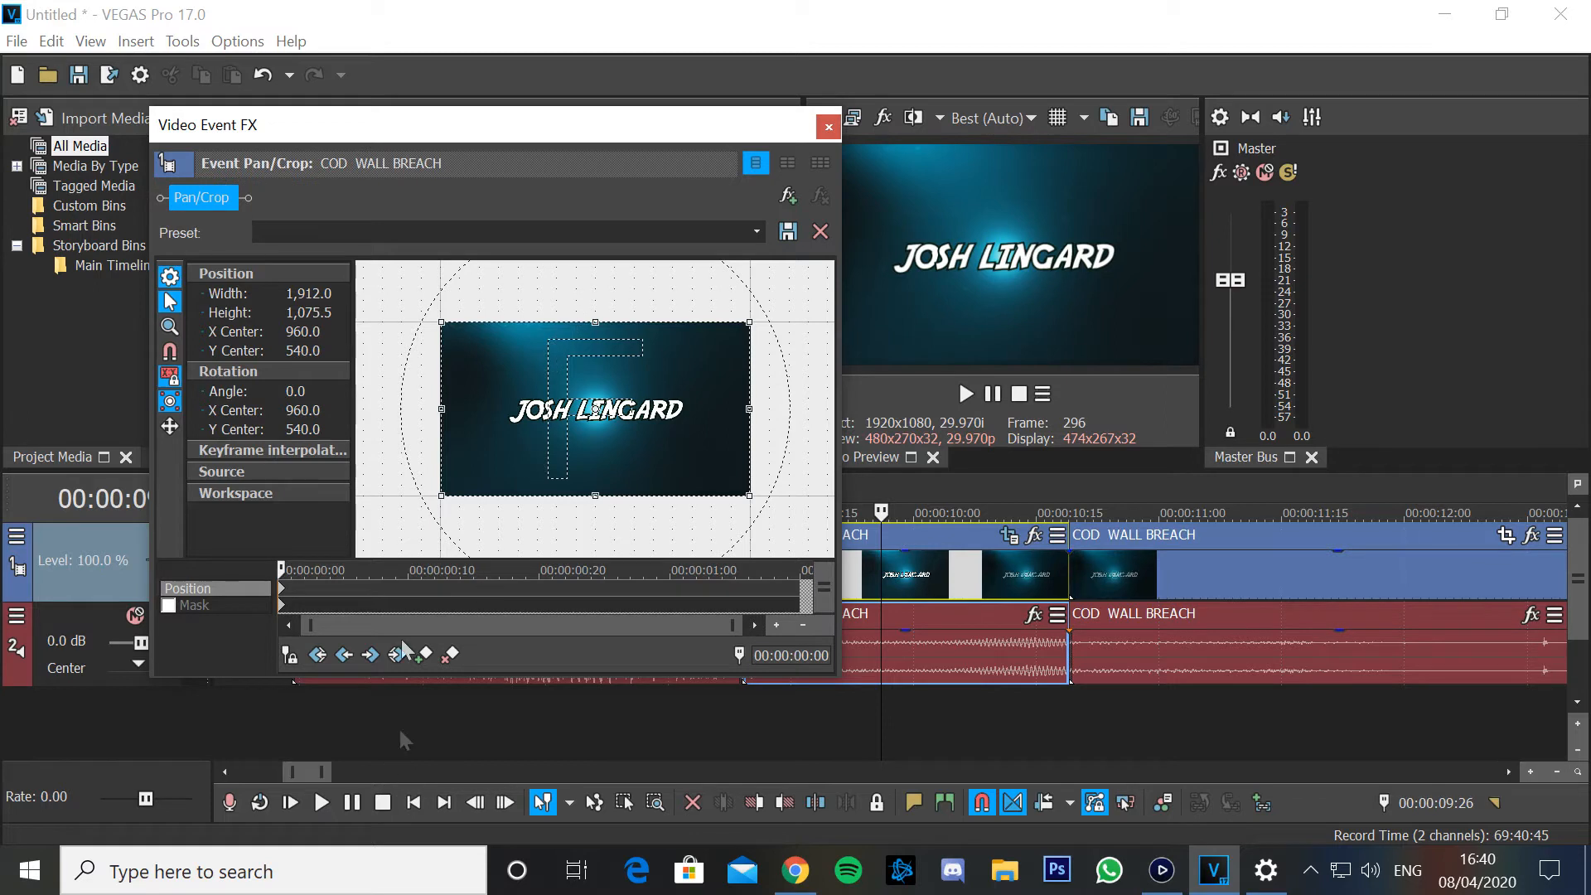
# Add a position keyframe at 00:00:00:17 and shrink the crop frame tightly around the center of the title text.
pyautogui.moveTo(291, 580); pyautogui.dragTo(496, 588)
pyautogui.click(426, 655)
pyautogui.moveTo(437, 315); pyautogui.dragTo(514, 362)
# Play back the timeline from 00:00:09:08, just before the middle segment, to preview the zoom.
pyautogui.moveTo(642, 141); pyautogui.dragTo(316, 156)
pyautogui.click(729, 699)
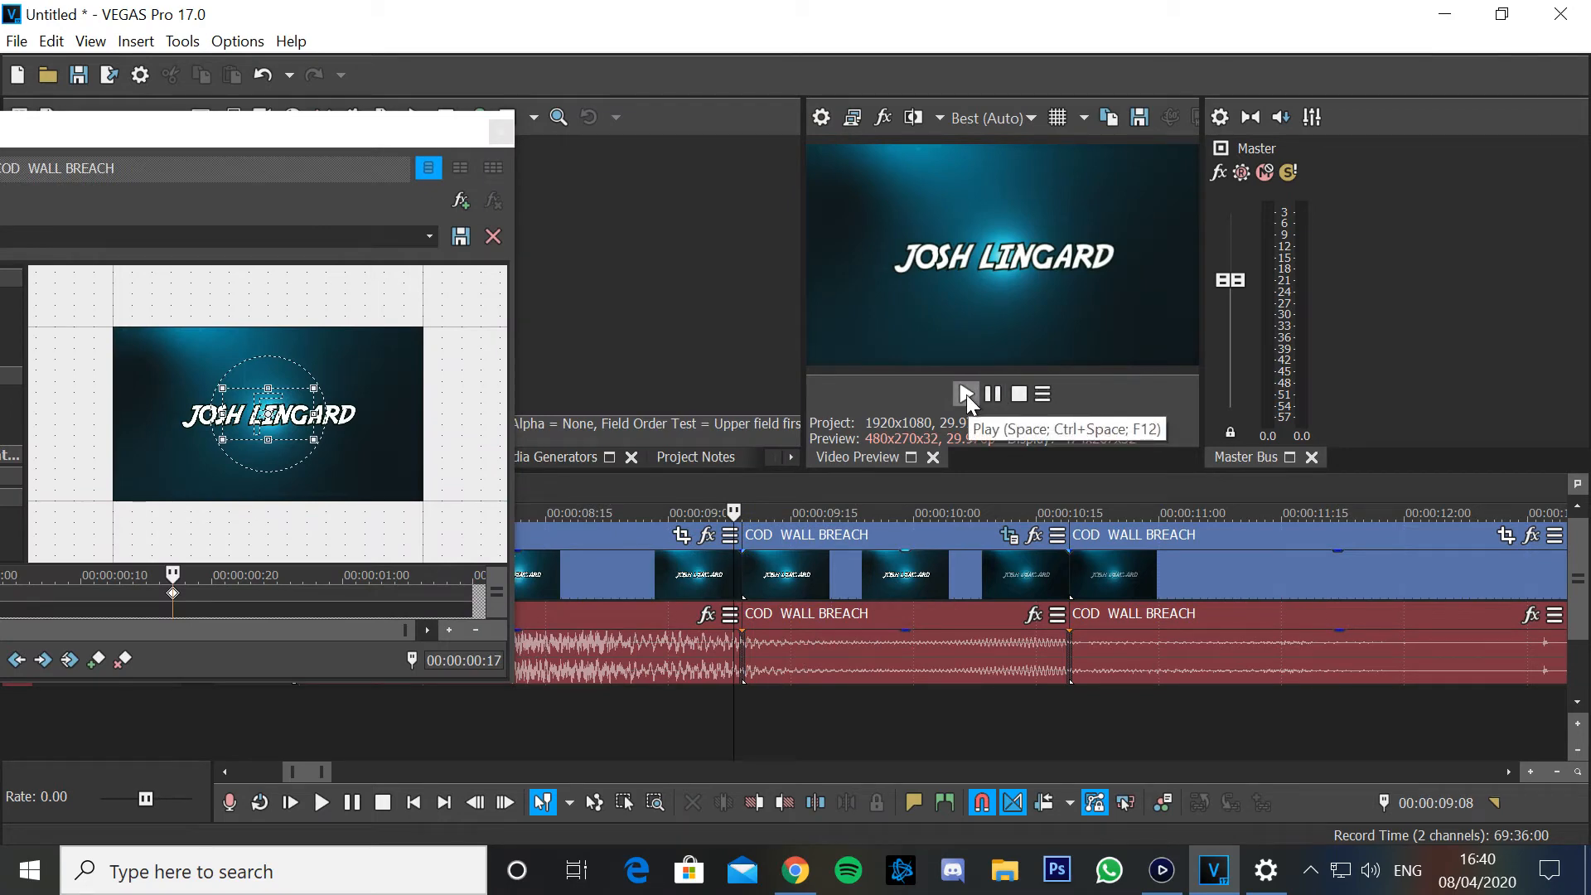
pyautogui.click(966, 394)
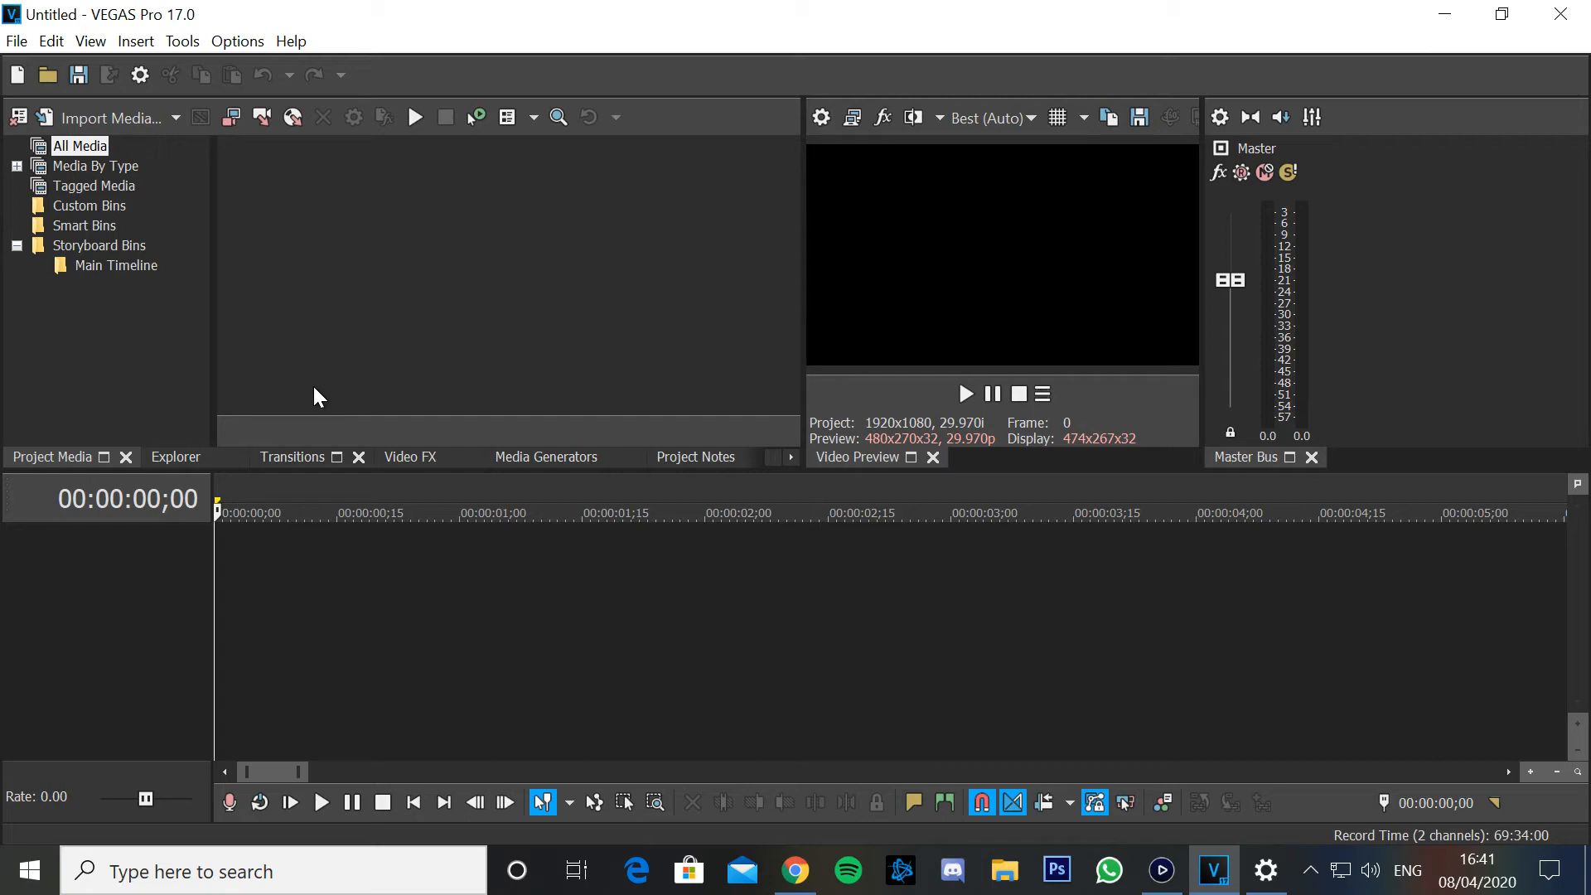
# Open the COD WALL BREACH video from the Videos folder in the new empty project.
pyautogui.click(39, 82)
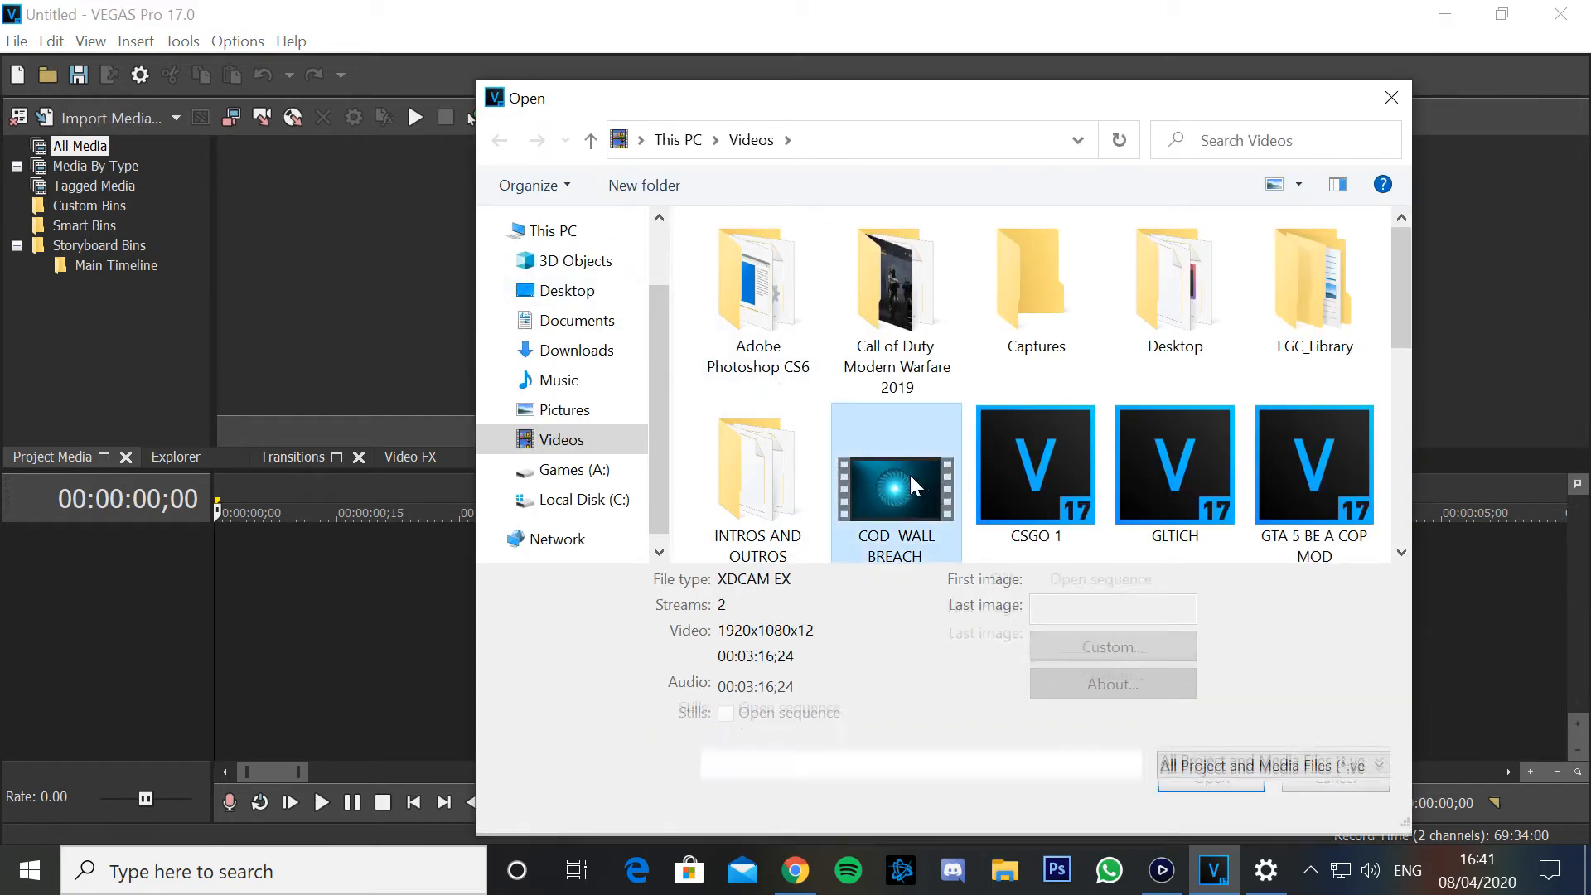
pyautogui.click(914, 485)
pyautogui.click(1211, 805)
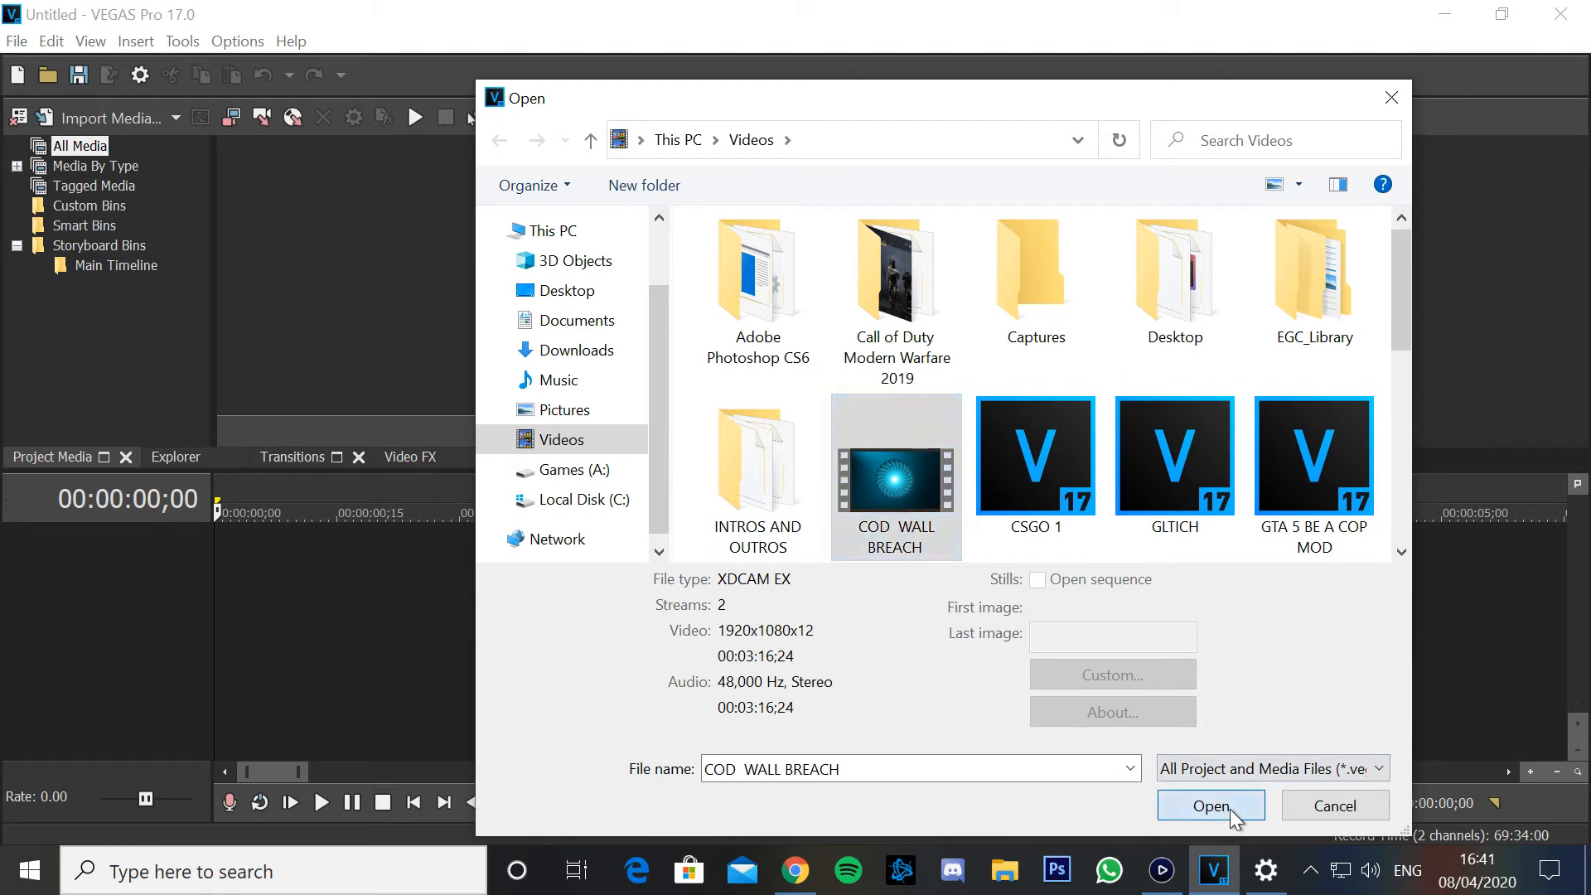
# Add an Event Velocity envelope to the short middle COD WALL BREACH segment on the video track.
pyautogui.click(382, 712)
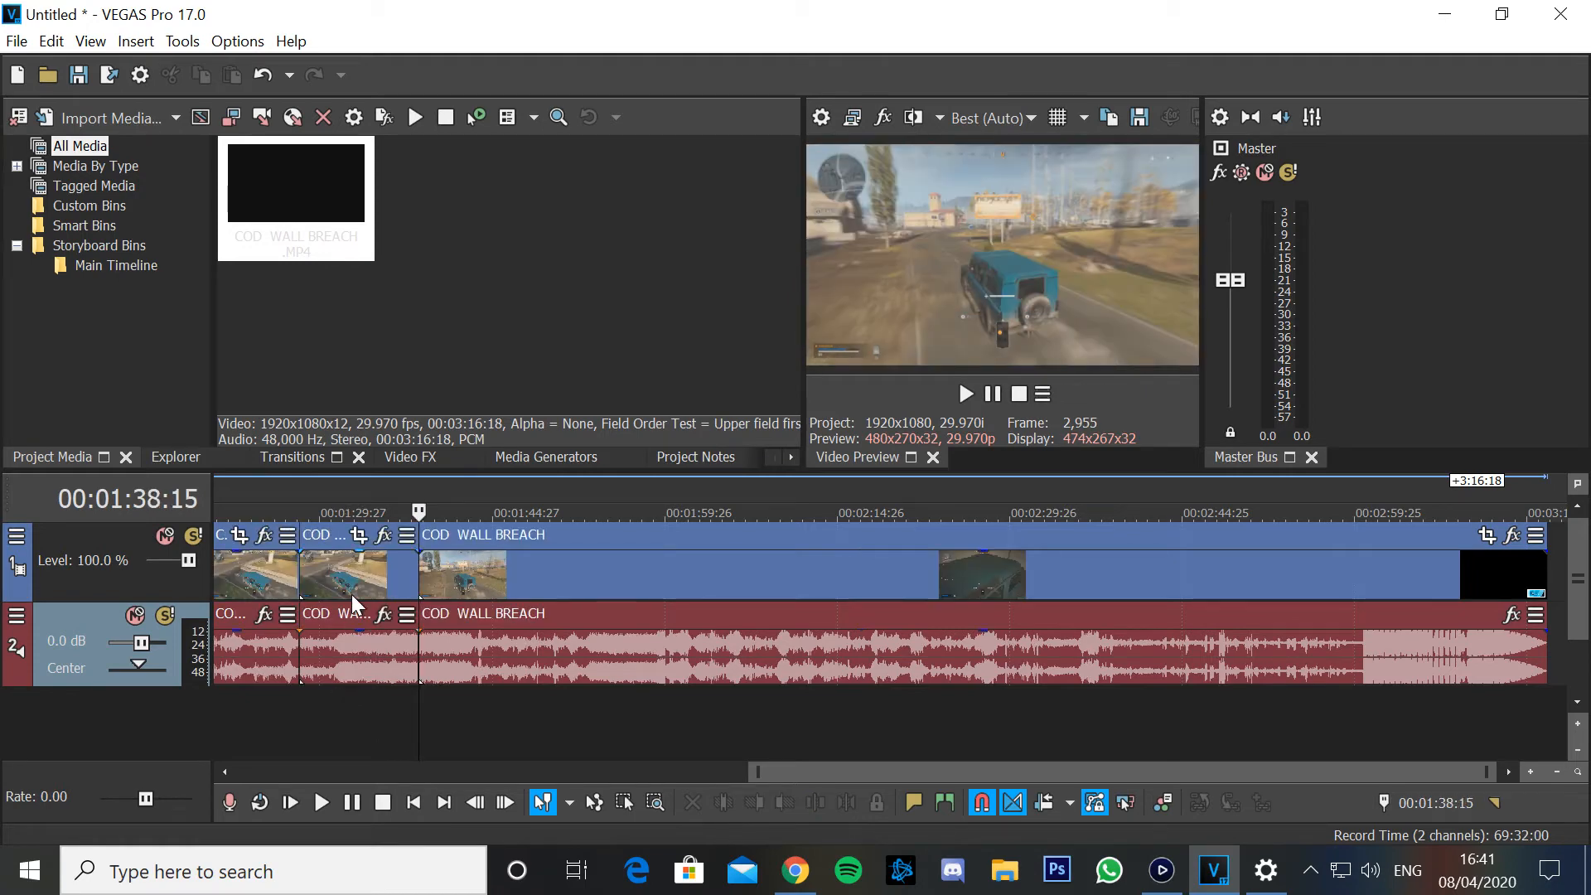
pyautogui.click(351, 594)
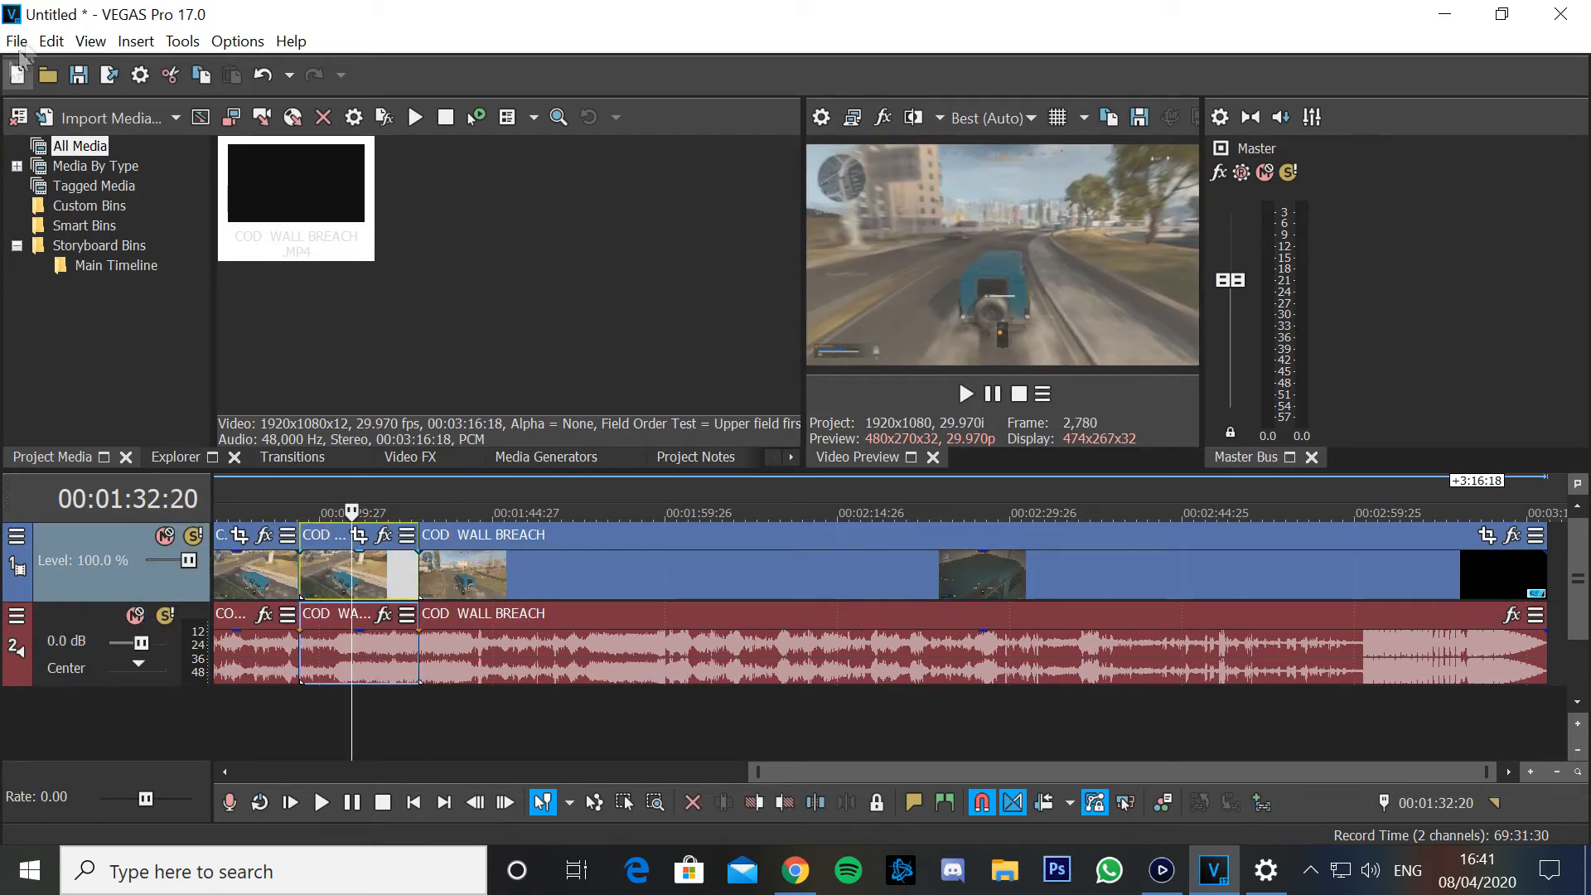
pyautogui.click(138, 41)
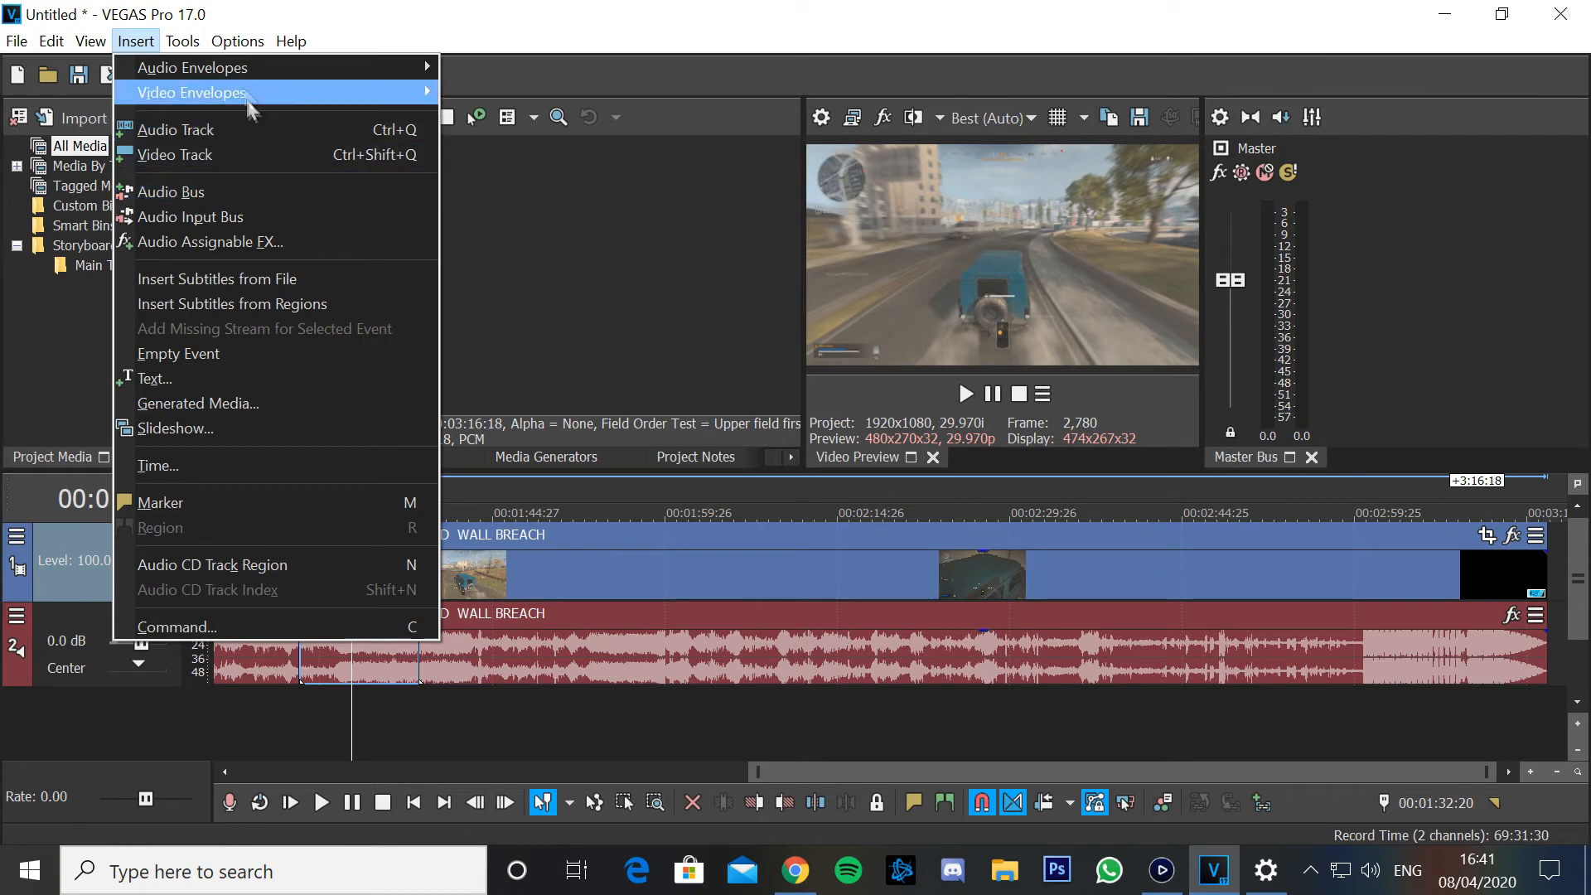
pyautogui.moveTo(207, 92)
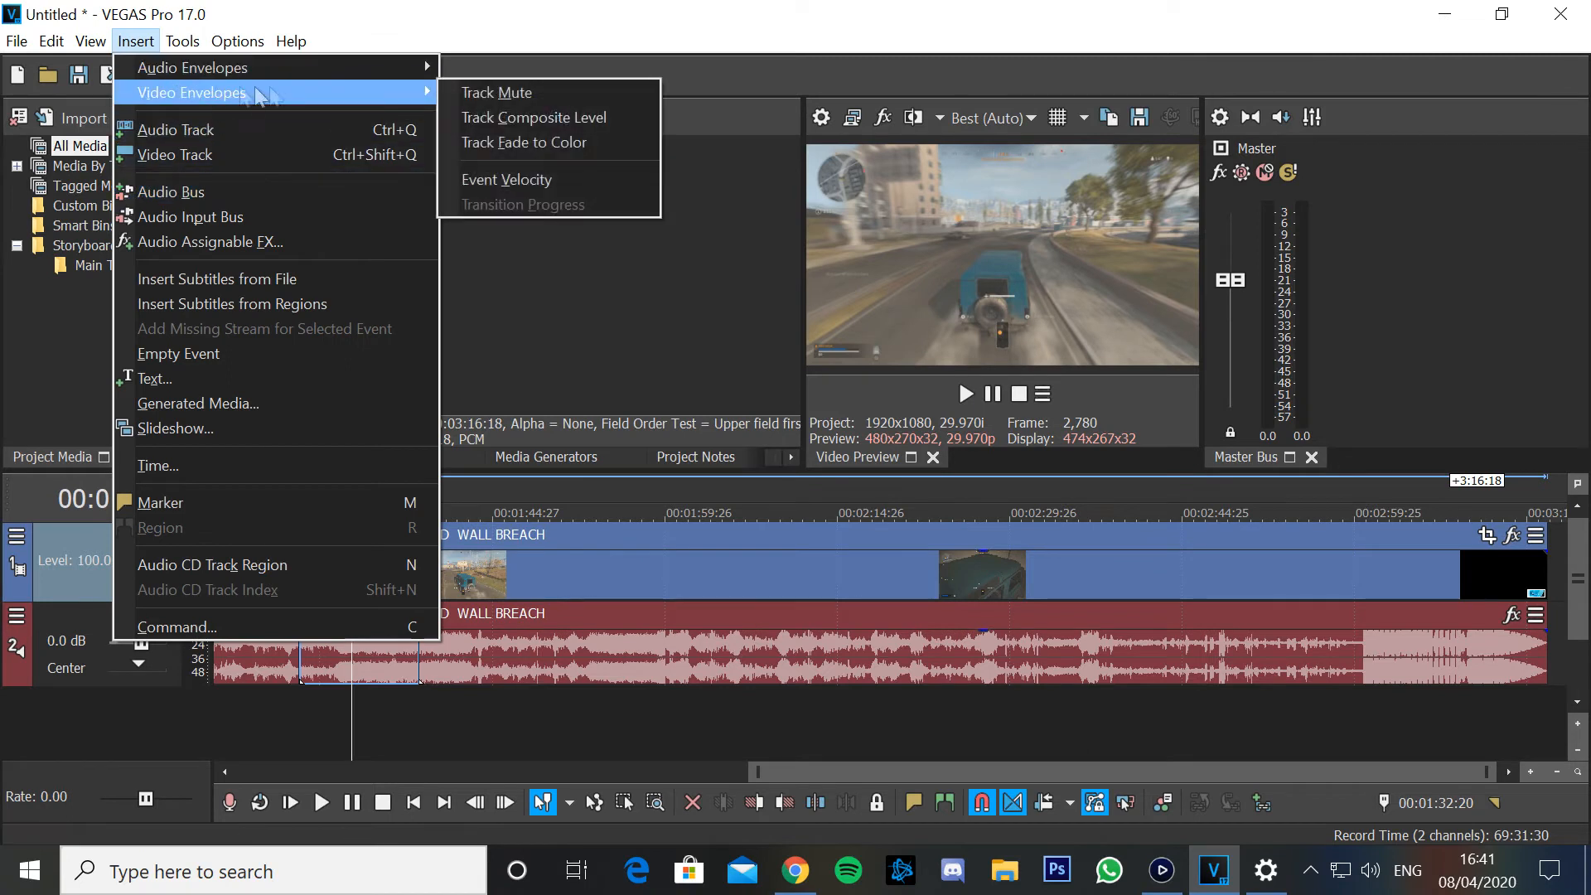
pyautogui.click(541, 178)
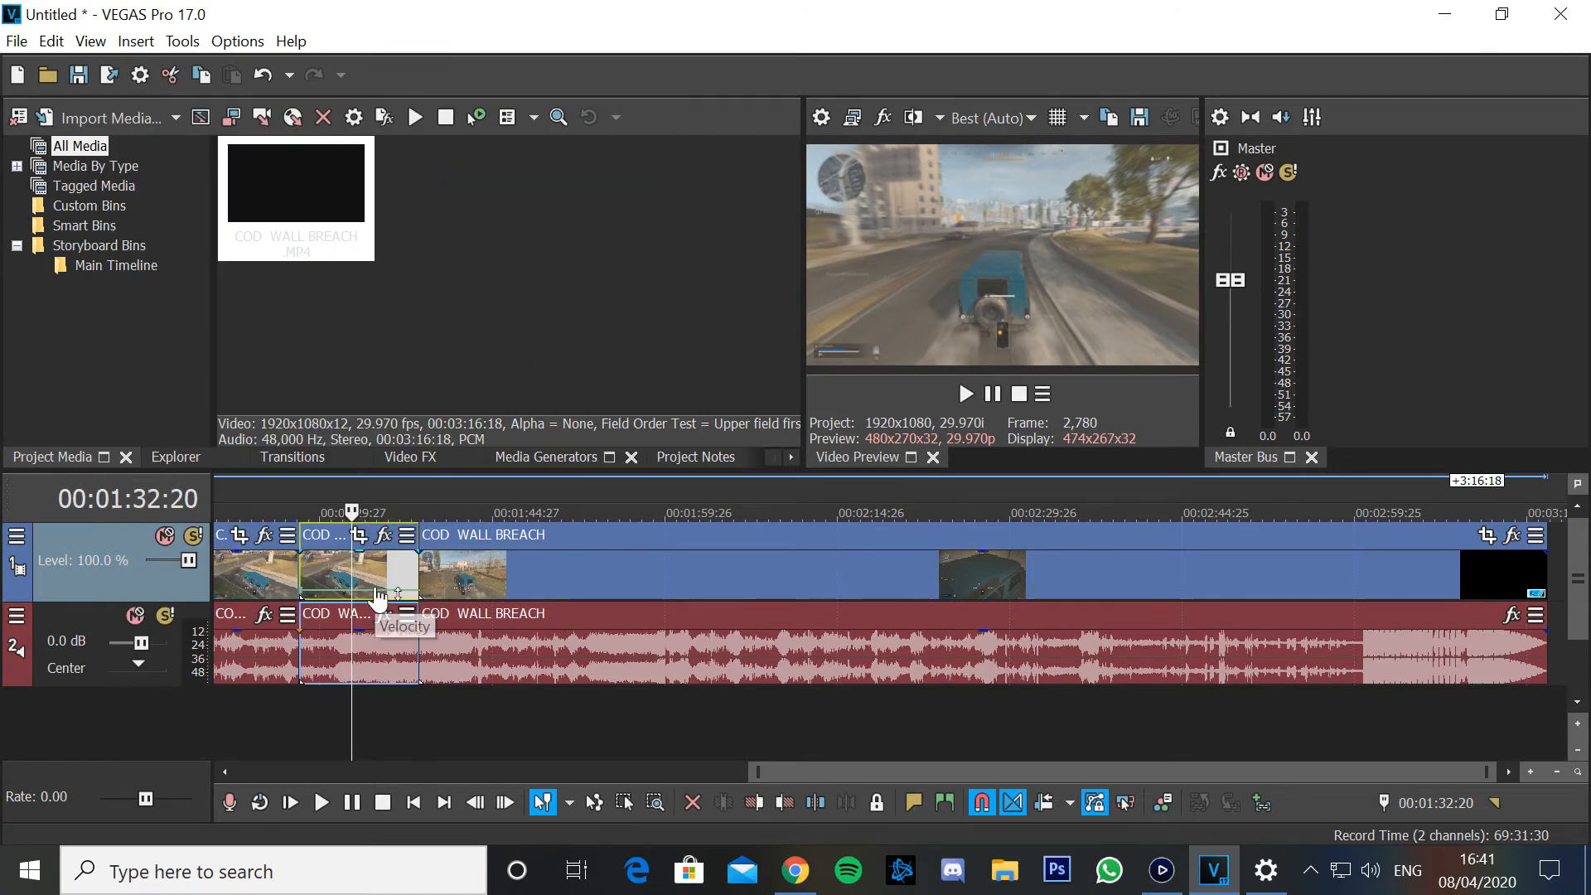
# Raise the middle segment's velocity envelope to speed up the footage, and play the segment back from its start.
pyautogui.scroll(3, 380, 602)
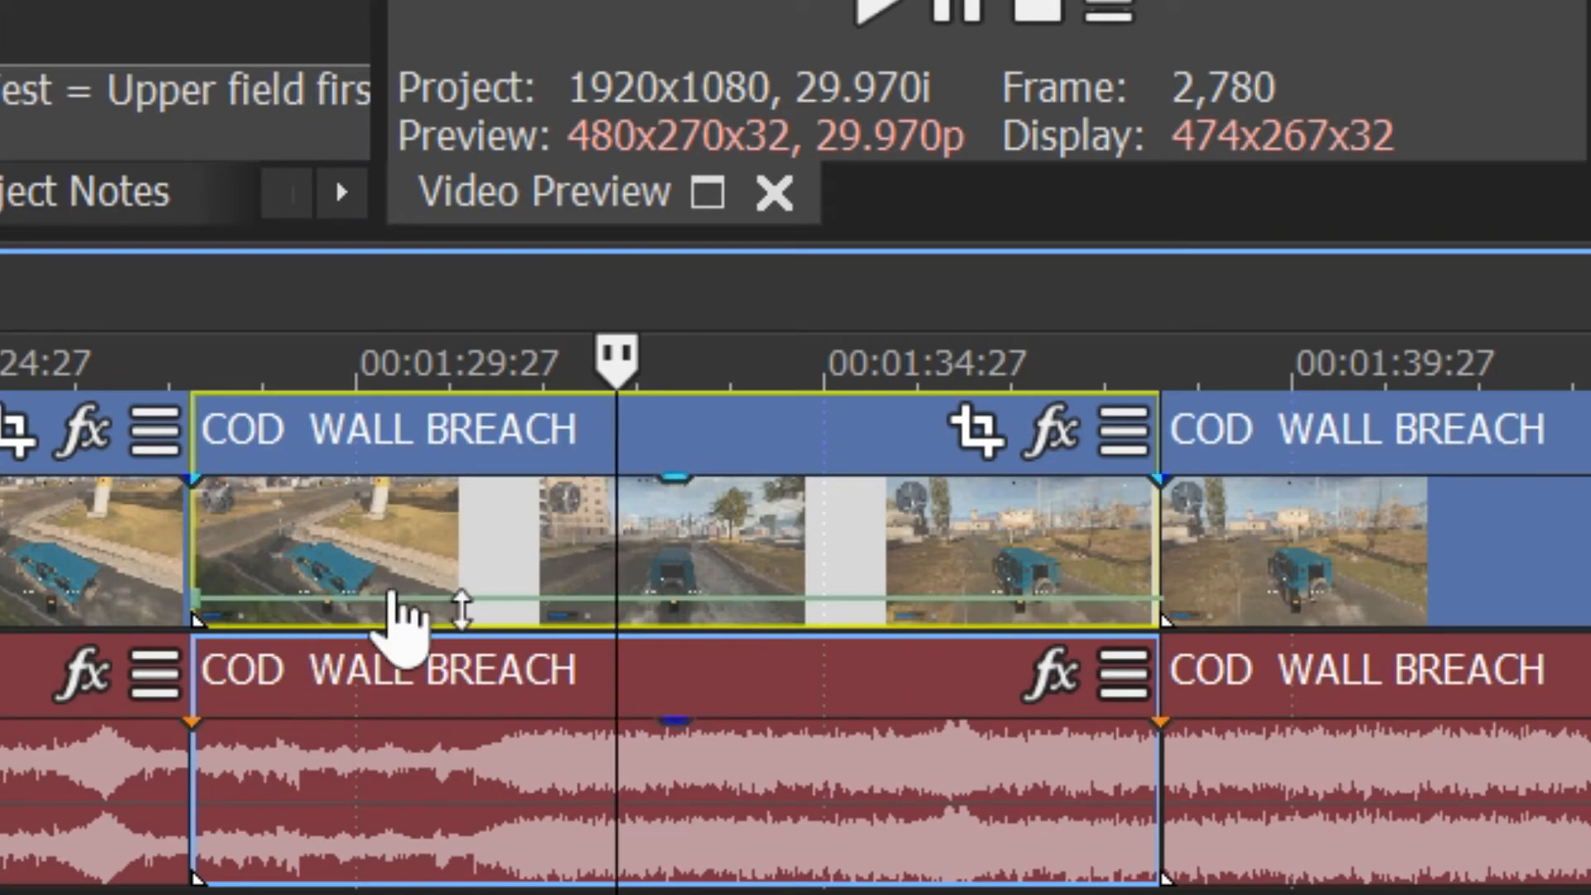
pyautogui.moveTo(391, 595); pyautogui.dragTo(456, 544)
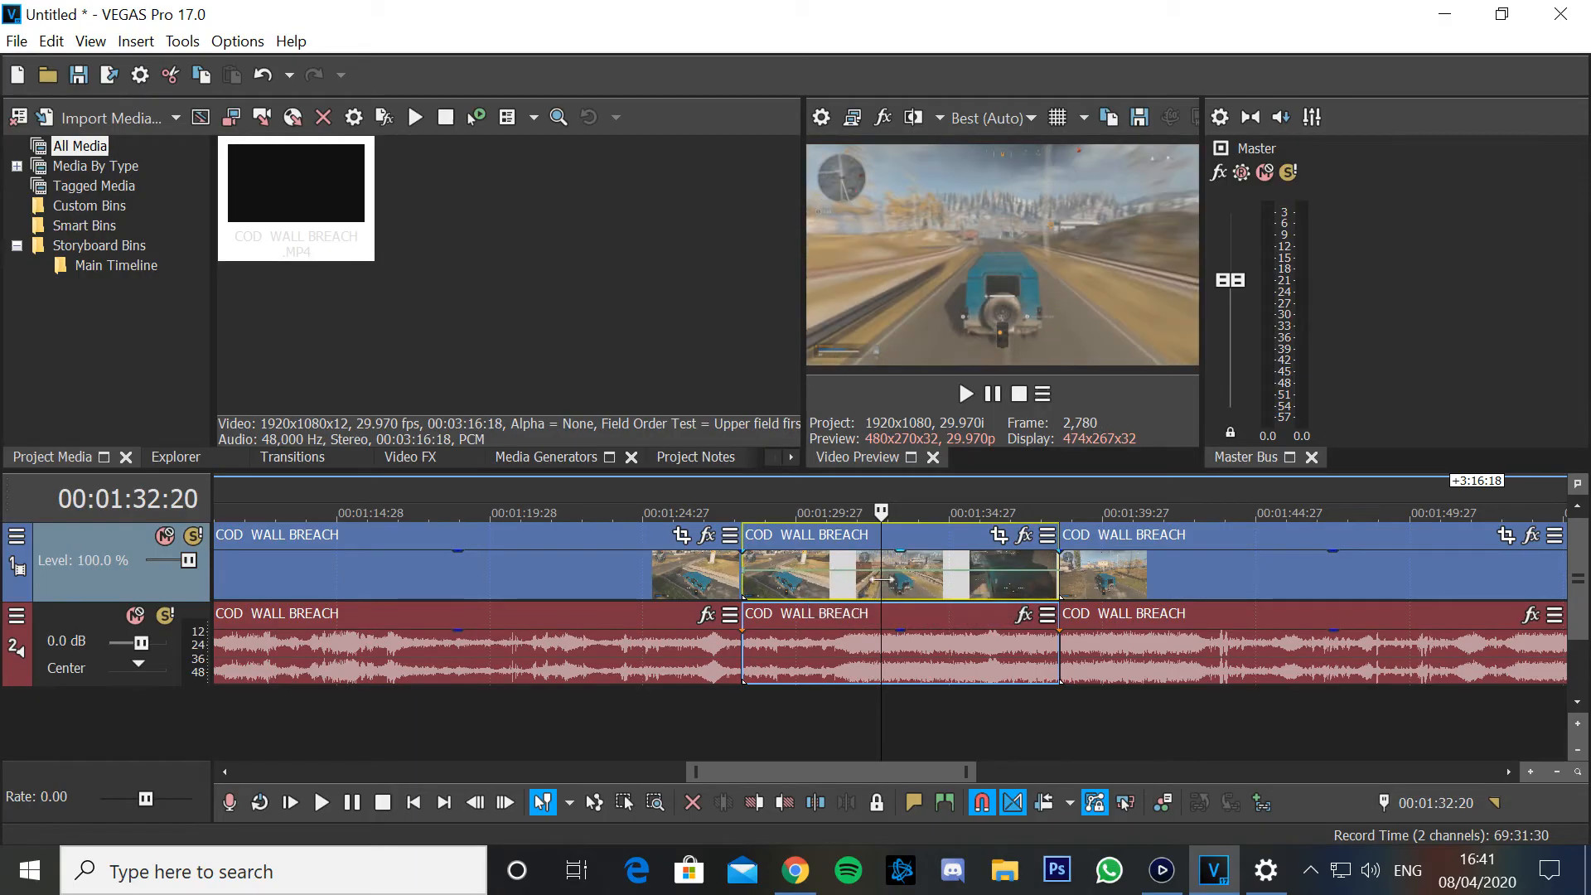
pyautogui.click(826, 588)
pyautogui.press('Home')
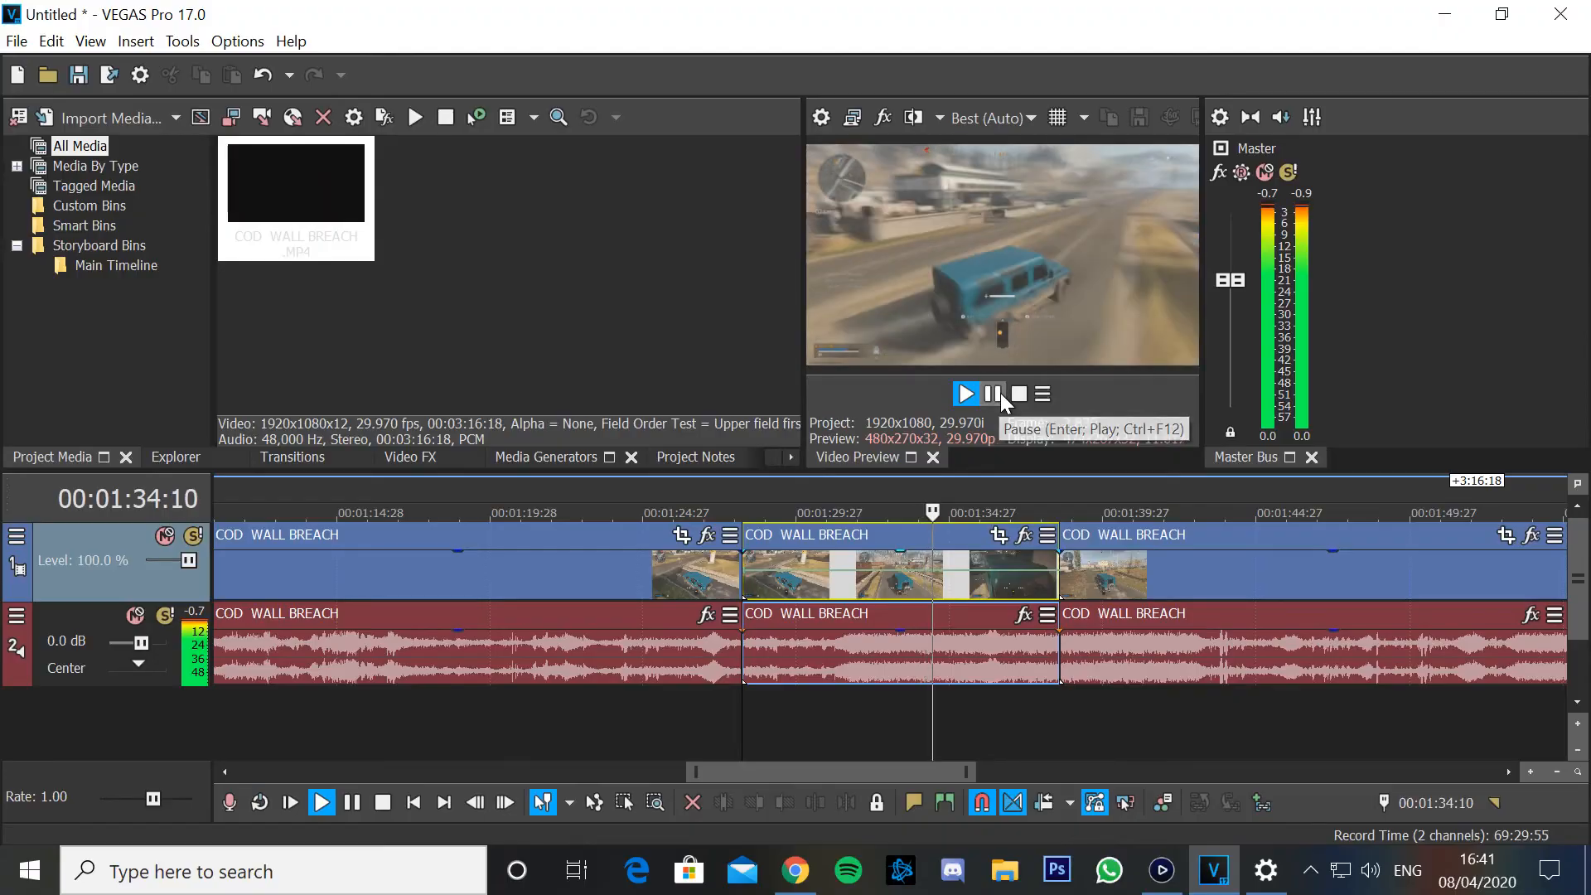
pyautogui.click(999, 393)
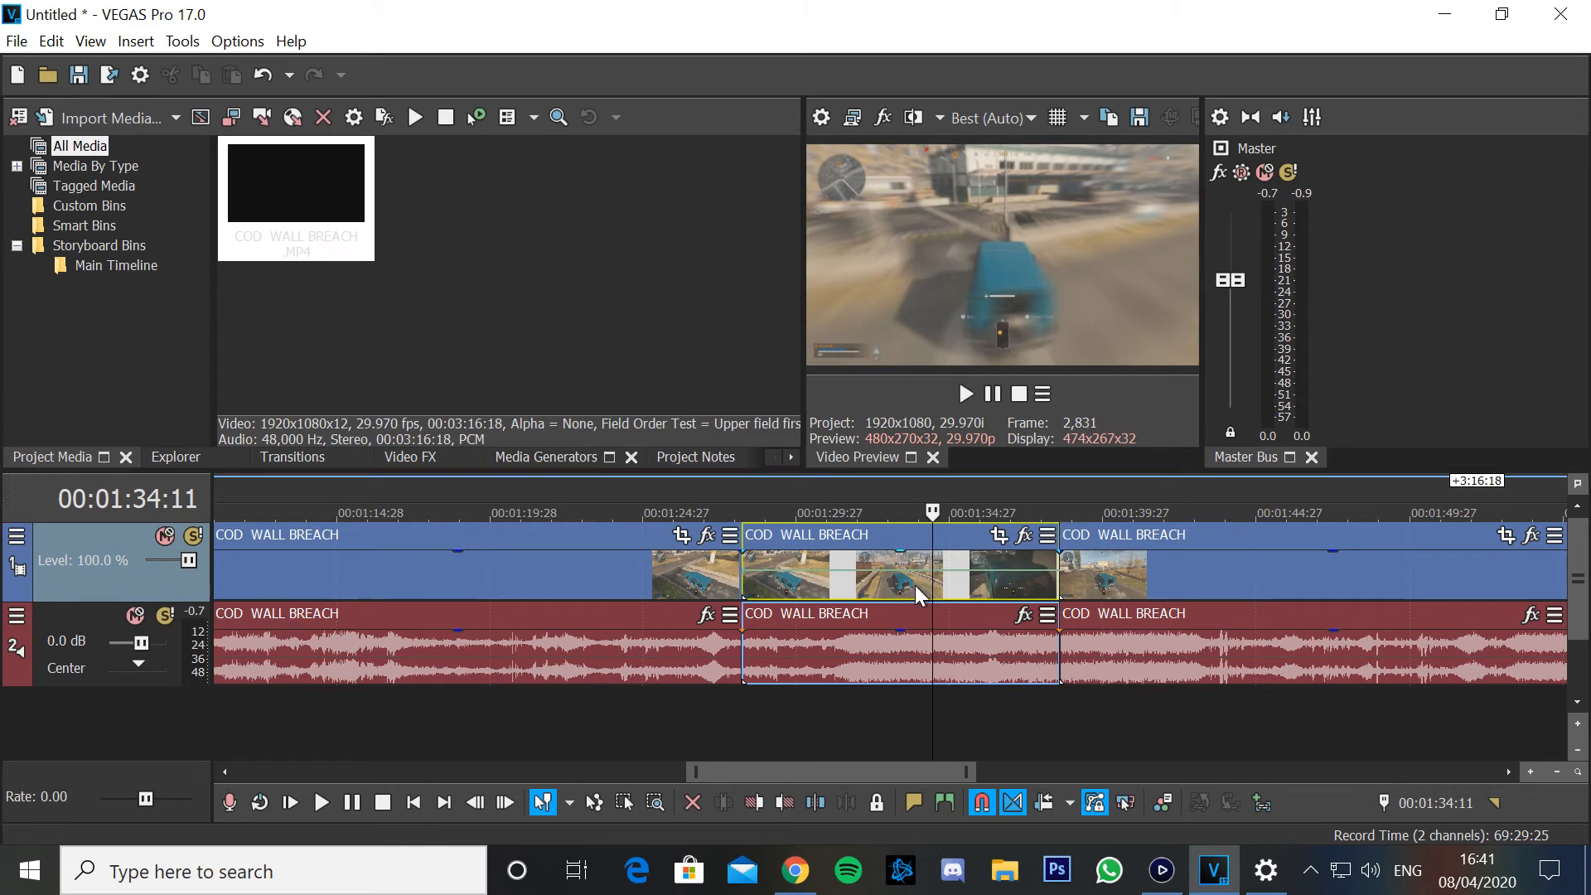
# Lower the middle segment's velocity envelope close to the segment's bottom edge for slow motion, keeping playback forward.
pyautogui.click(884, 582)
pyautogui.moveTo(884, 582); pyautogui.dragTo(907, 607)
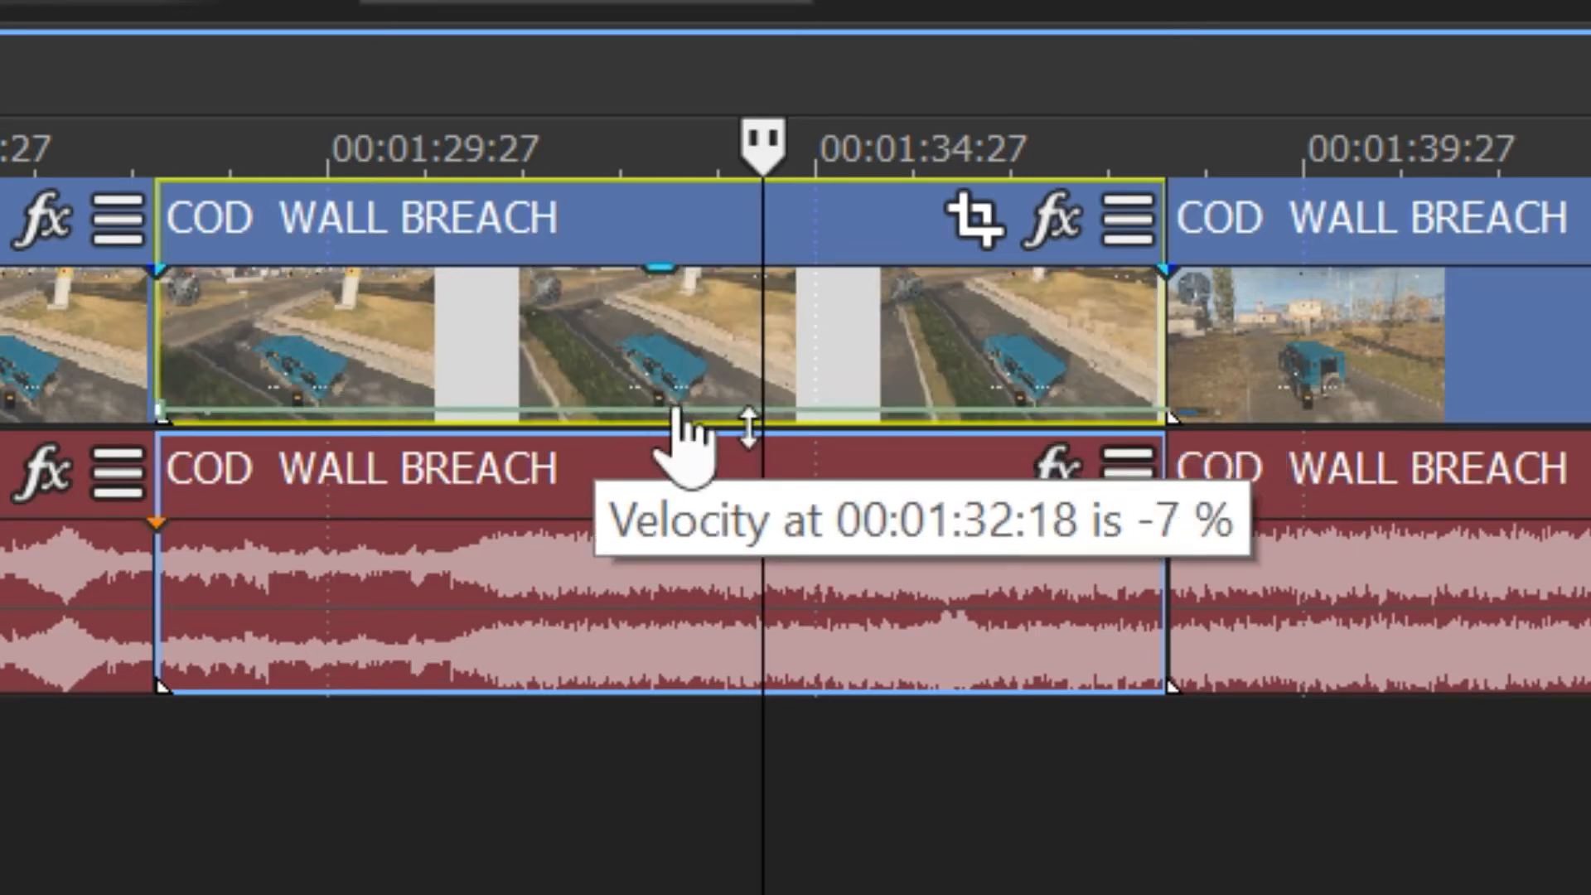
pyautogui.moveTo(679, 410); pyautogui.dragTo(678, 405)
# Play back the timeline from just before the middle segment to preview the slow-motion effect.
pyautogui.click(132, 775)
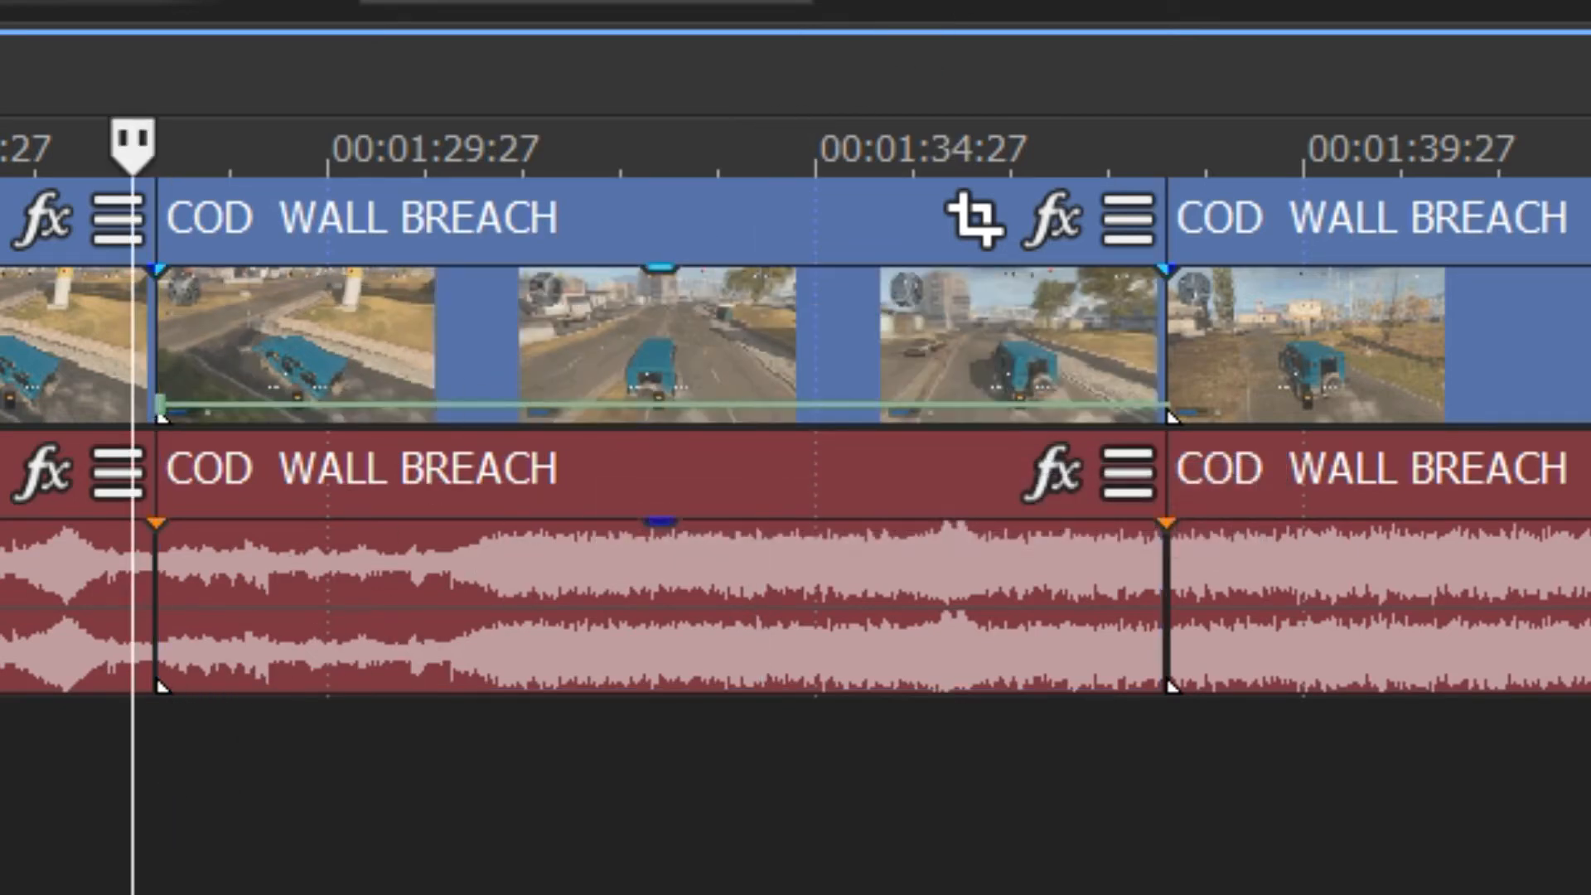
pyautogui.press('space')
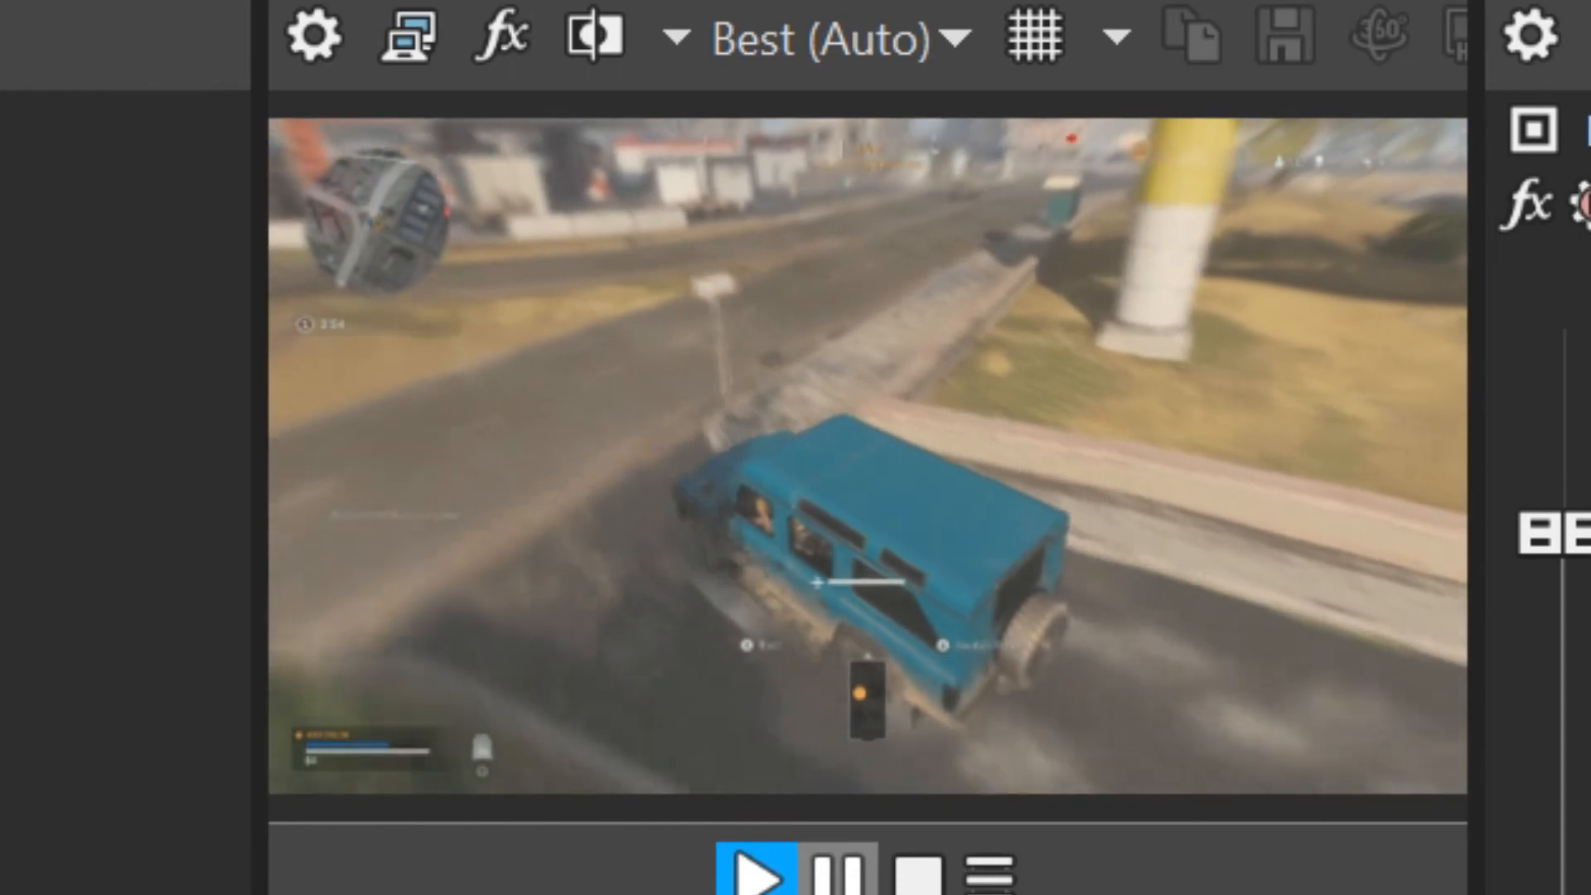
pyautogui.press('space')
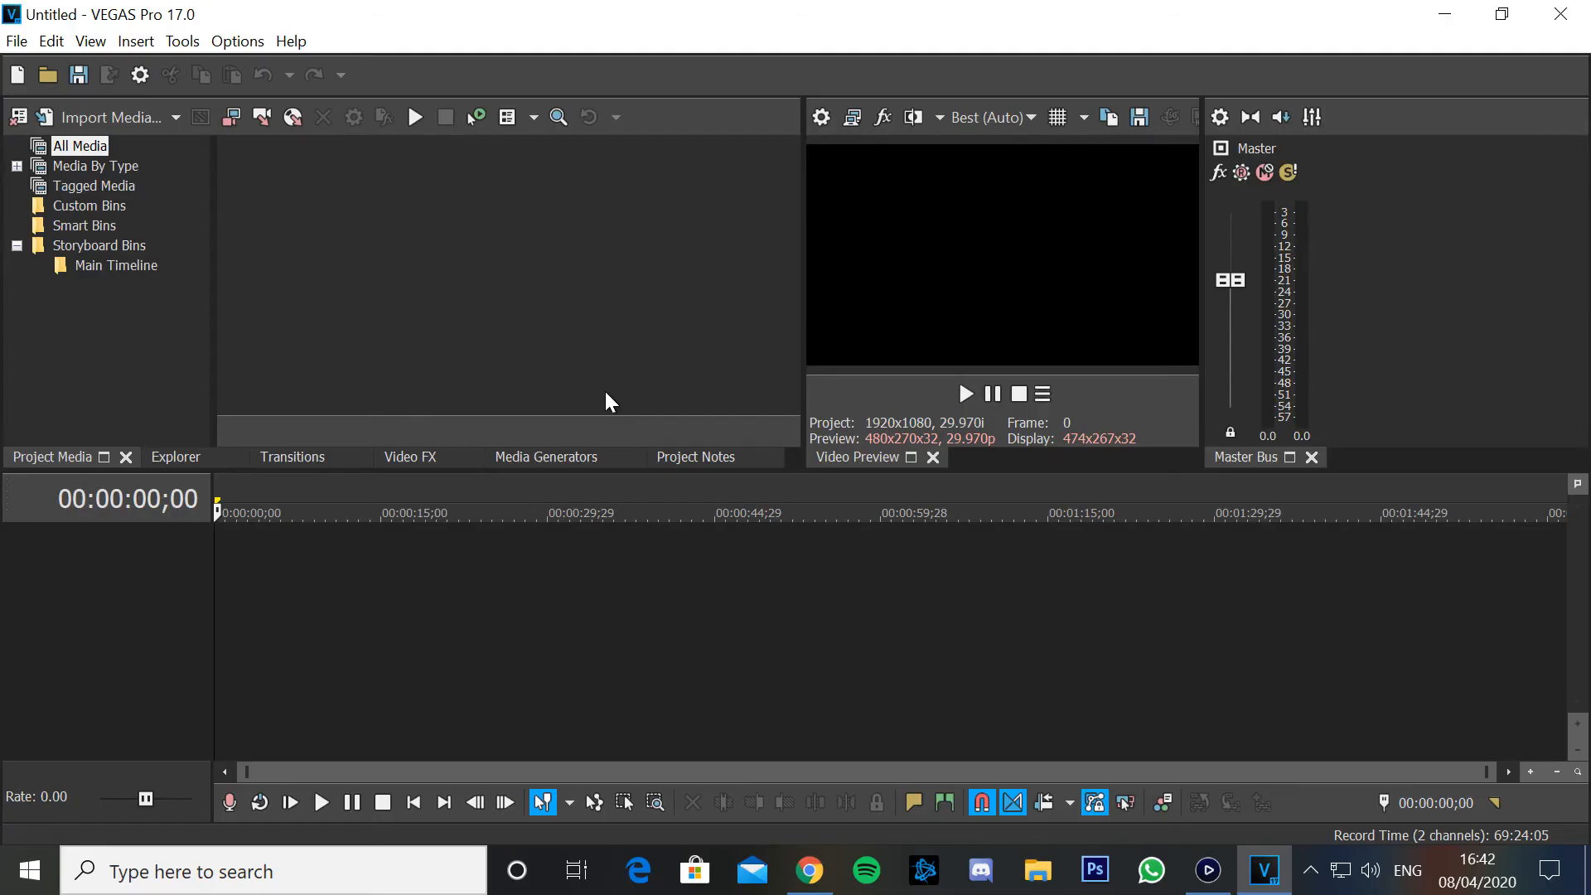